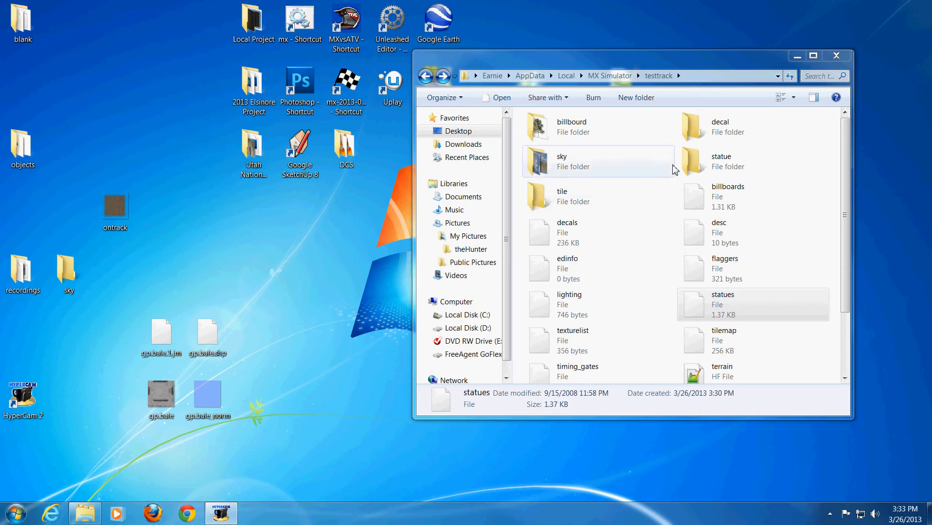
- Move the ontrack image from the desktop into the decal folder of testtrack
click(689, 136)
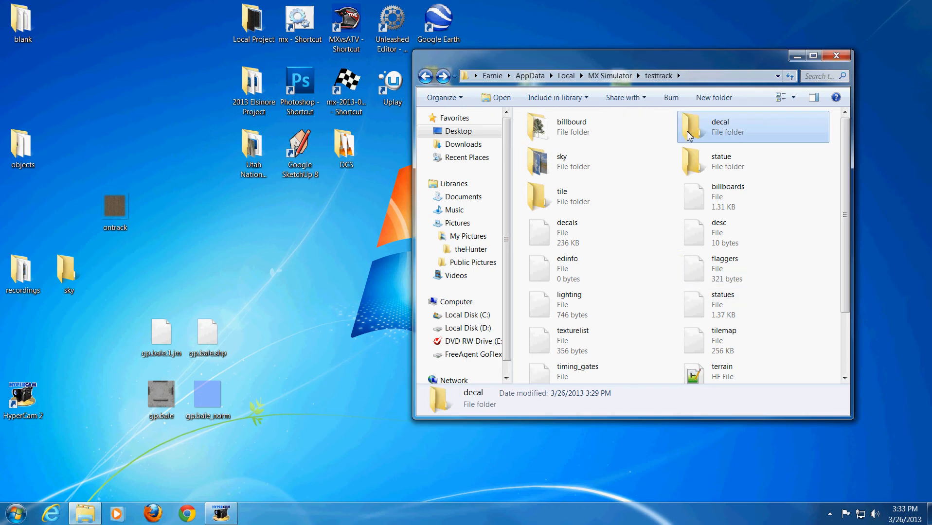
double_click(689, 136)
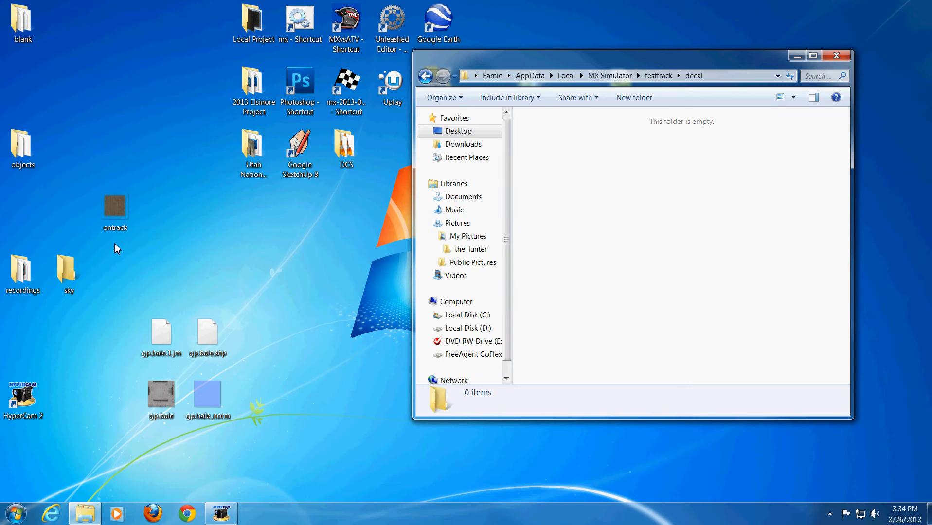
click(115, 225)
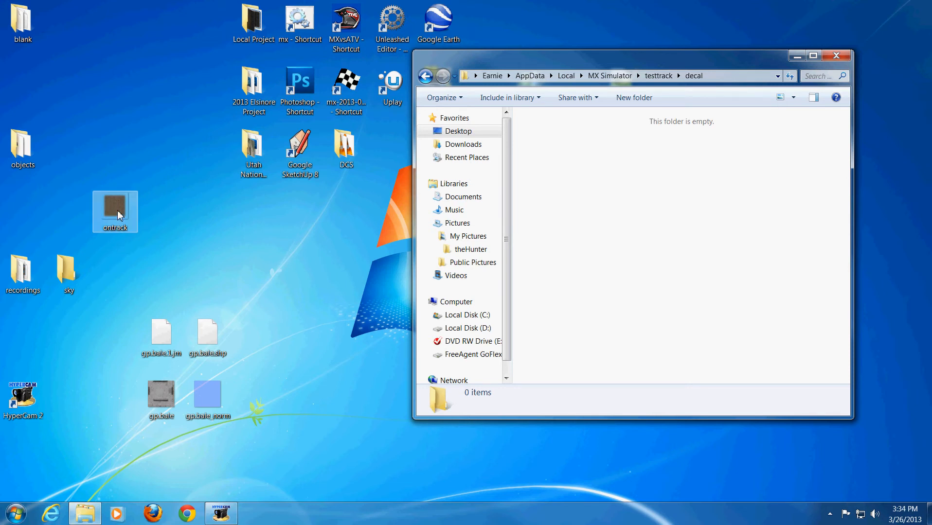
drag(118, 215, 603, 239)
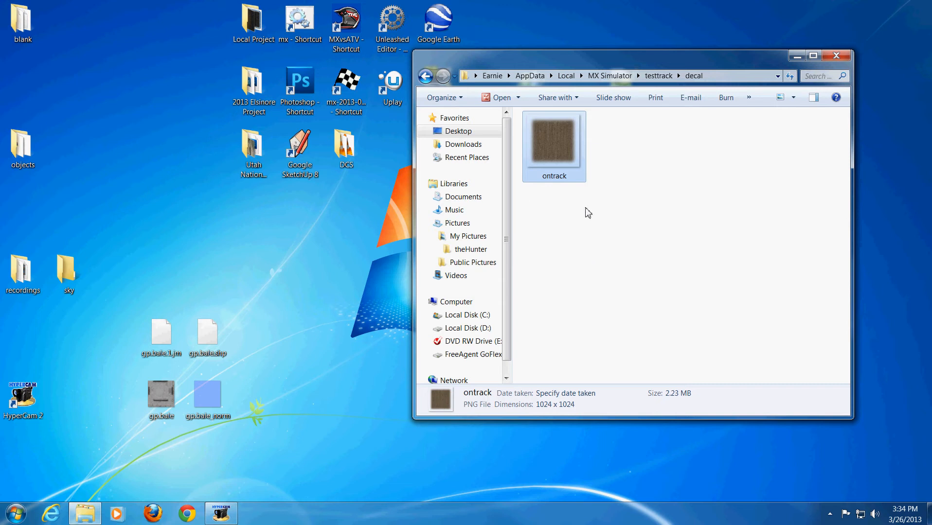
- Return to the testtrack folder and open the decals file in Notepad++
key(BackSpace)
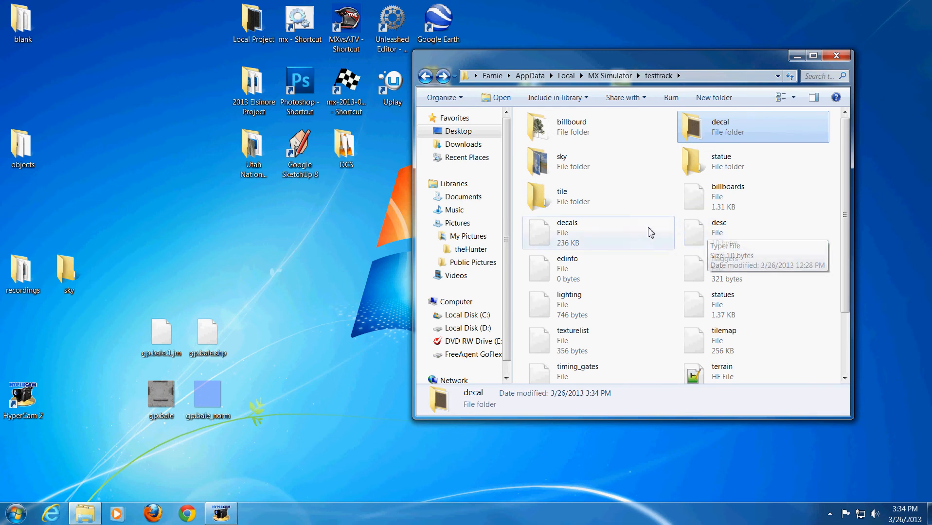
right_click(549, 233)
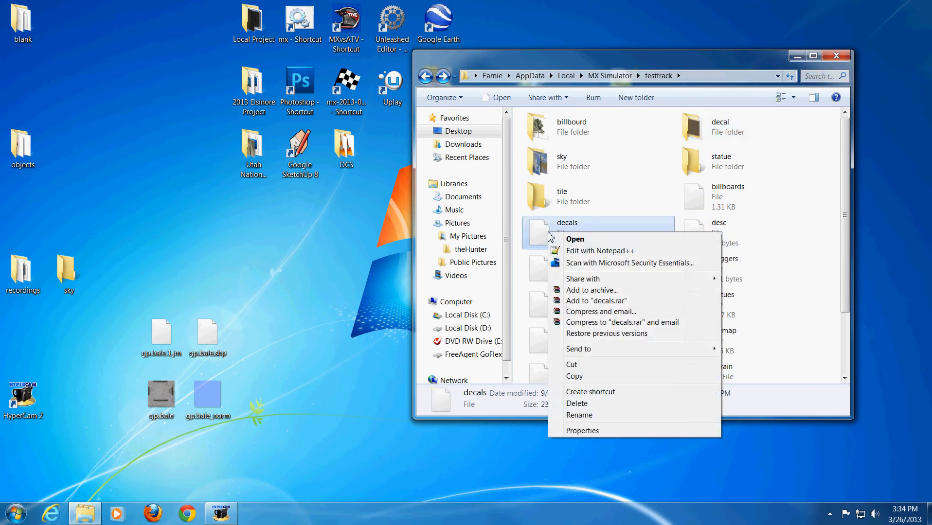
click(587, 250)
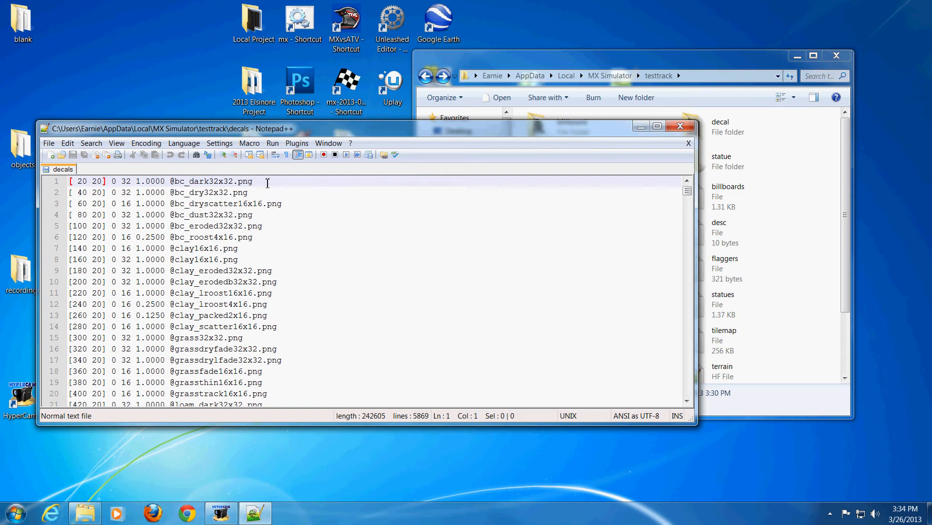
- Replace the texture name after the @ on line 1 with testtrack/decal/ontrack.png, matching the image in the decal folder
drag(268, 181, 177, 190)
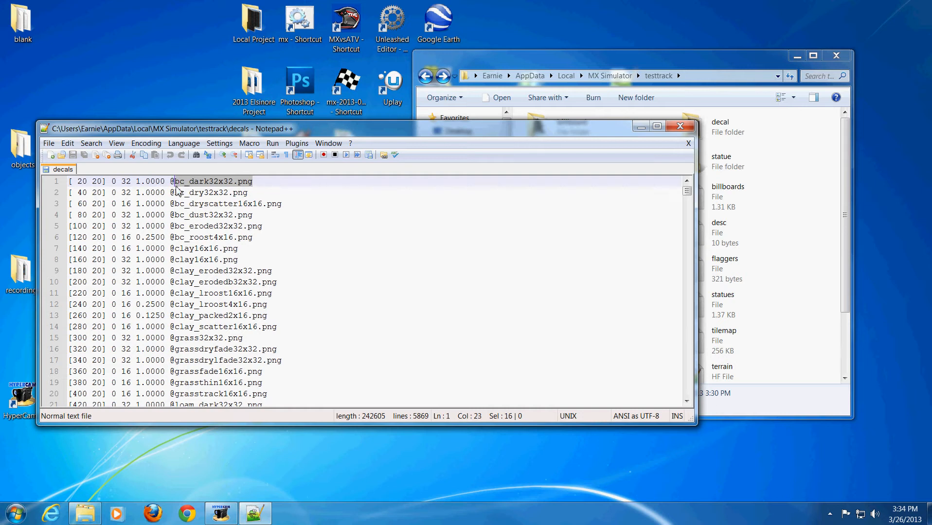
text(testtrac)
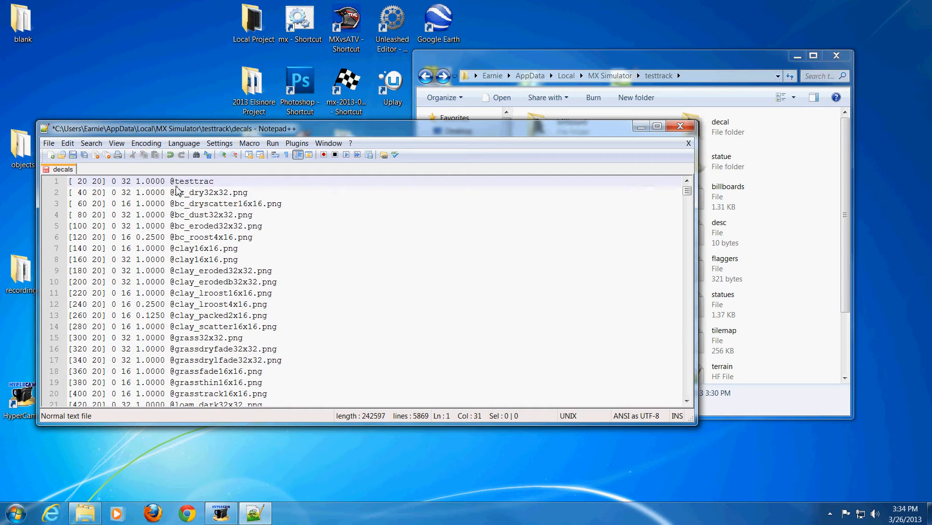
text(k/decal/)
click(801, 275)
click(687, 129)
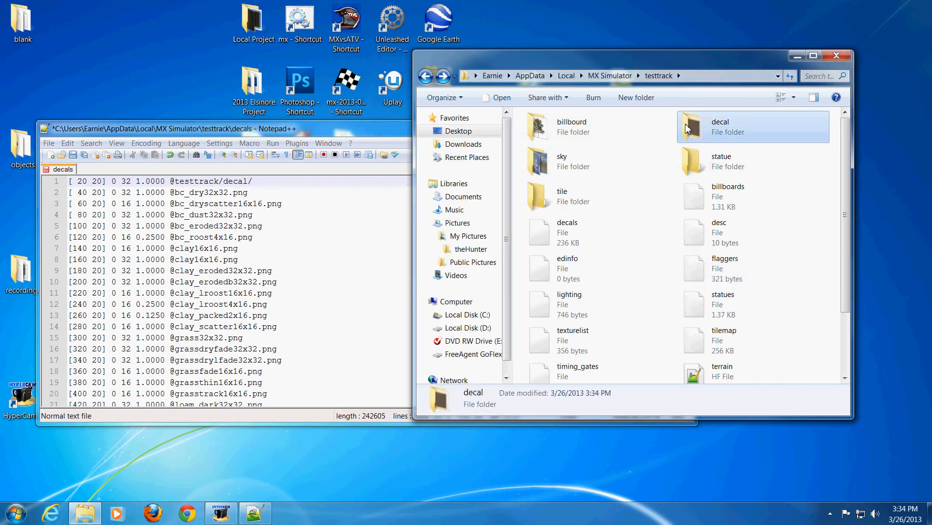
double_click(687, 129)
click(286, 181)
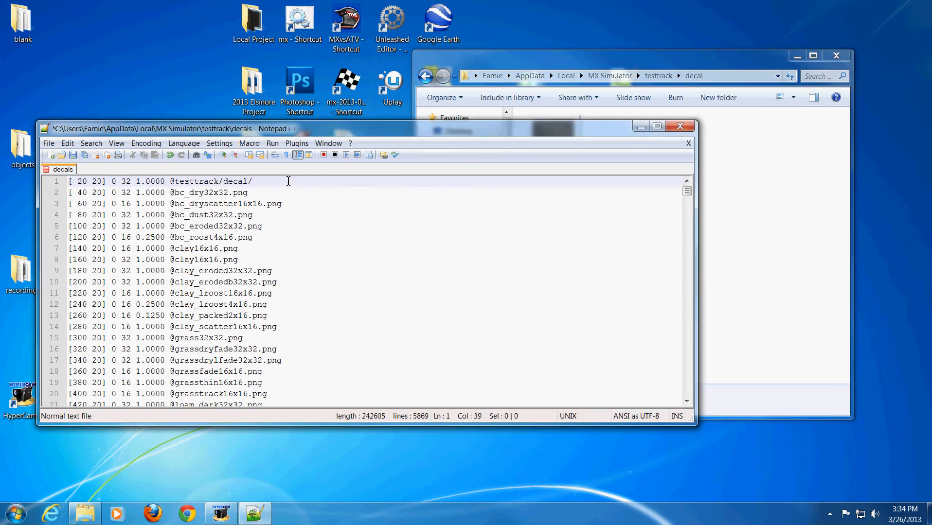
text(ontrack.pngh)
key(BackSpace)
- Try 25 as the decal size value on line 1 and set it back to 32
click(107, 181)
mouse_move(107, 181)
mouse_down()
mouse_move(67, 185)
mouse_move(107, 185)
mouse_up()
drag(130, 181, 128, 182)
click(133, 181)
key(BackSpace)
key(BackSpace)
text(25)
key(BackSpace)
key(BackSpace)
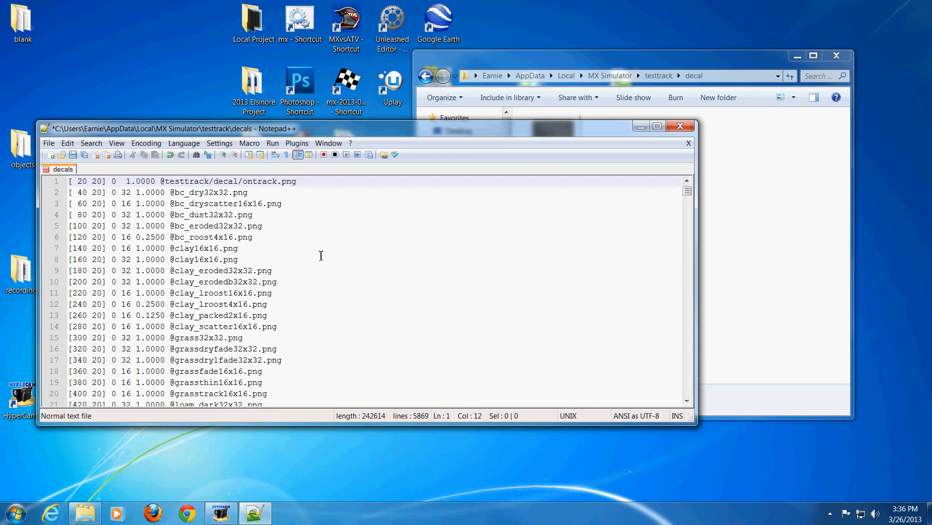
text(32)
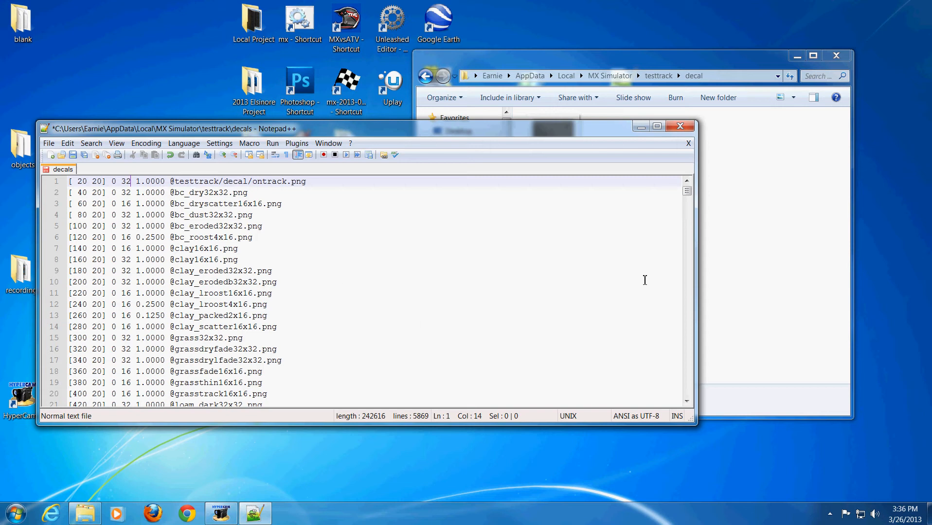
- Save the edited decals file and close it
click(741, 281)
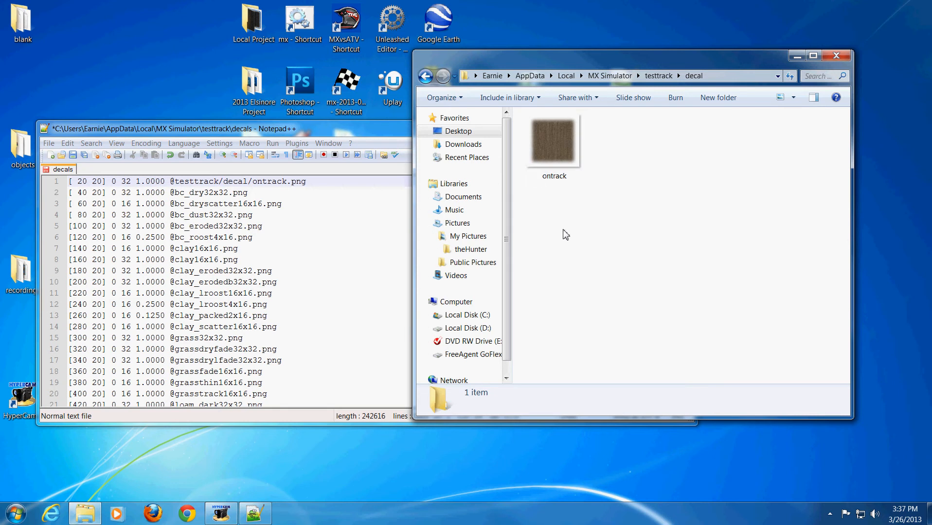
click(340, 130)
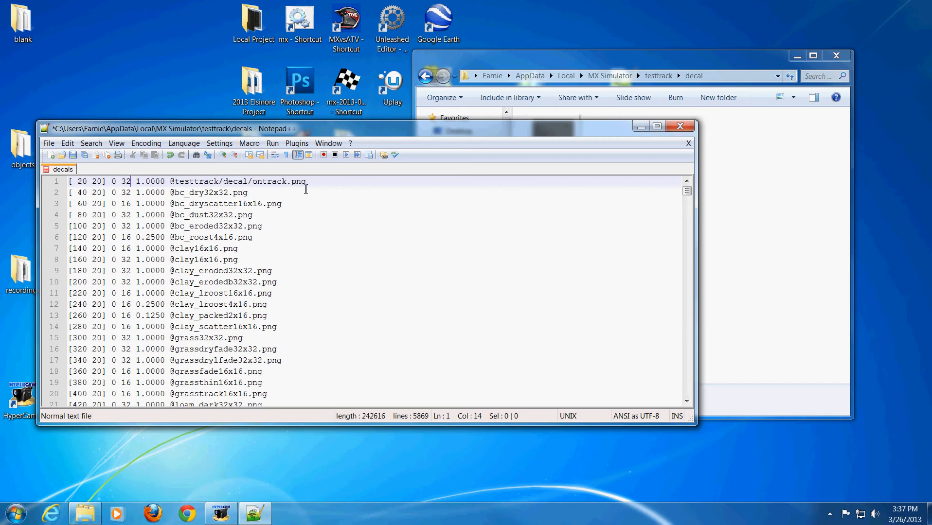
click(73, 155)
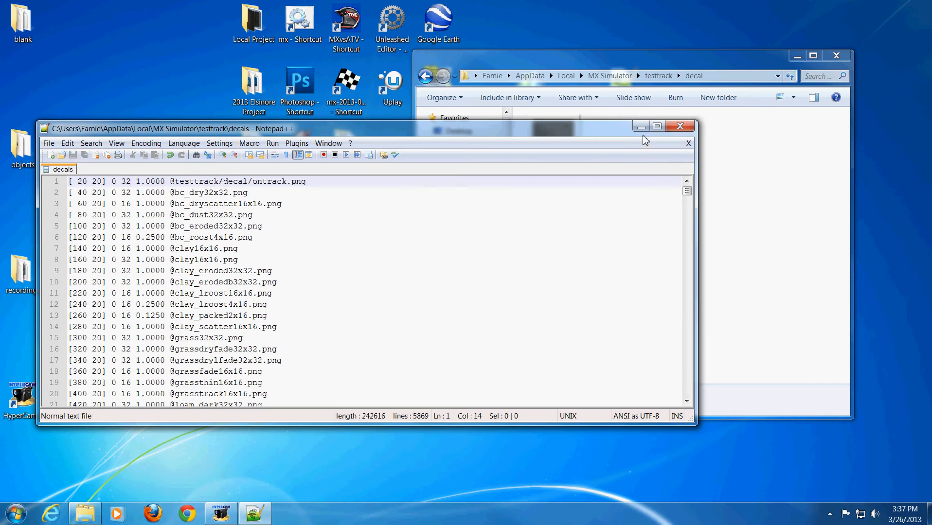
click(687, 144)
click(679, 126)
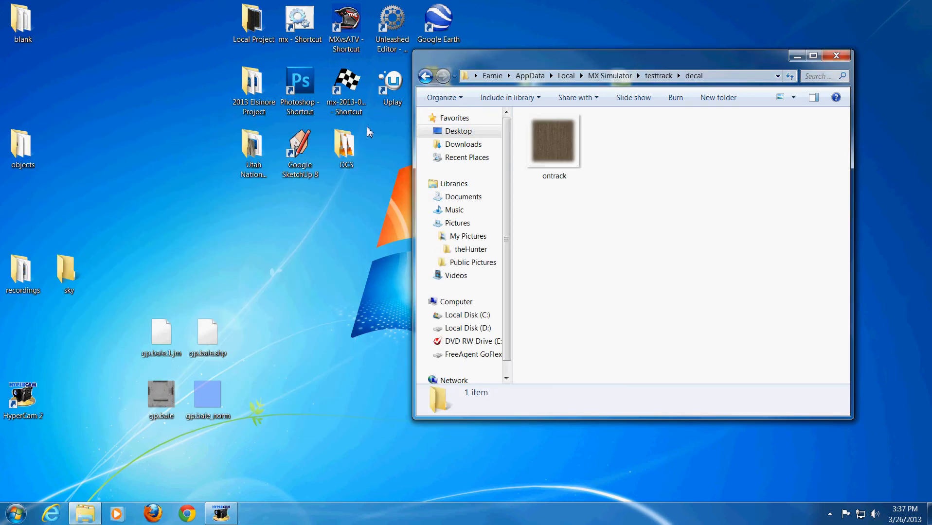
- Launch MX Simulator, maximize its window and start a time trial on Test track
double_click(351, 93)
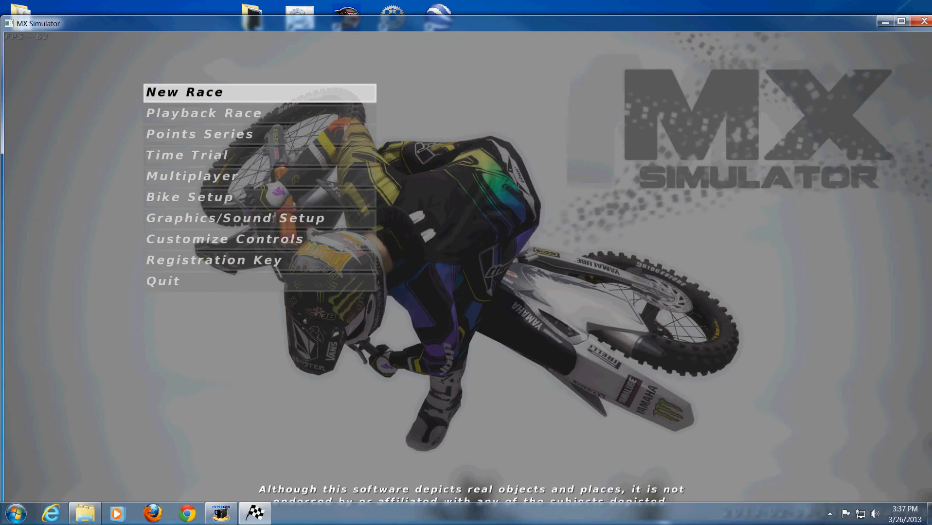
click(901, 21)
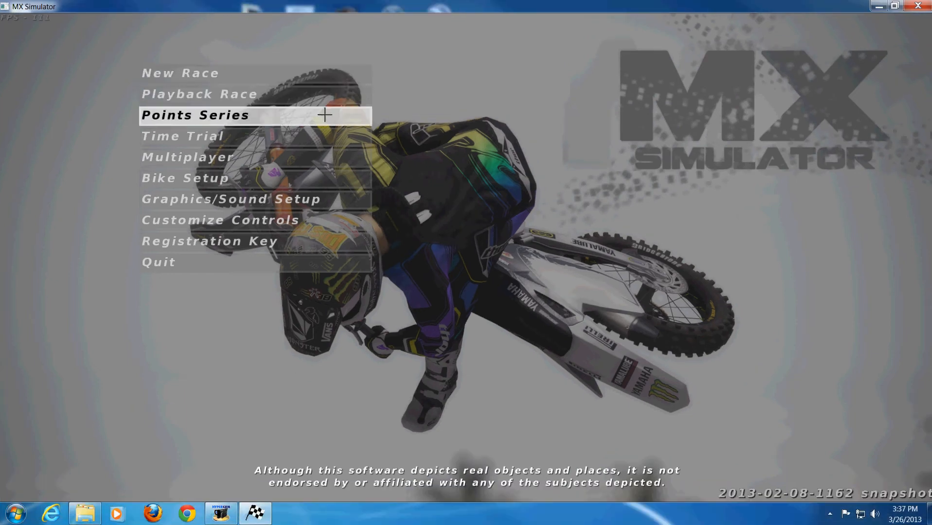
click(319, 137)
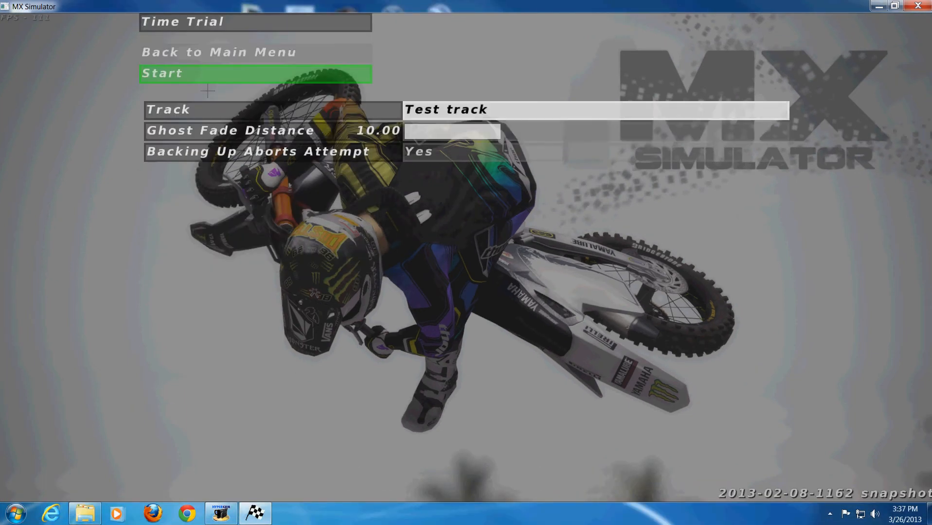
click(253, 73)
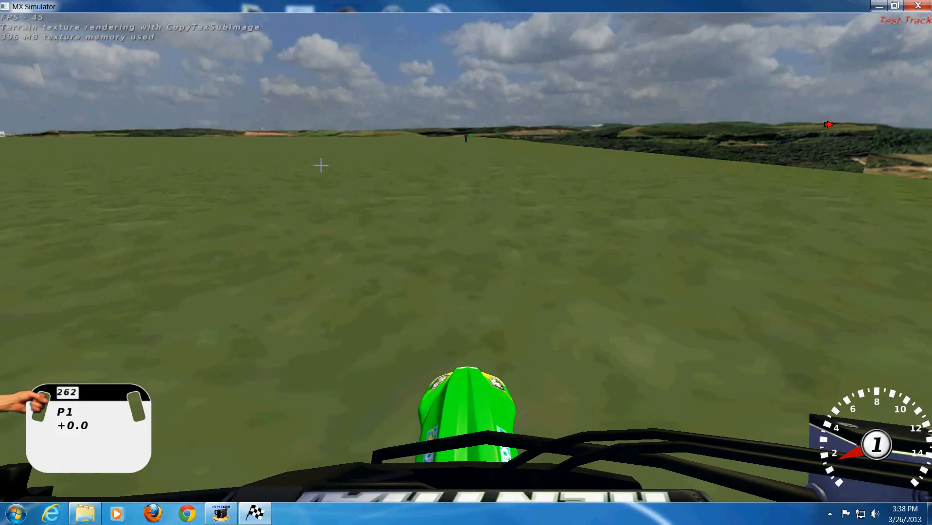
- Open the track editor and switch it to Decals mode
key(ctrl+e)
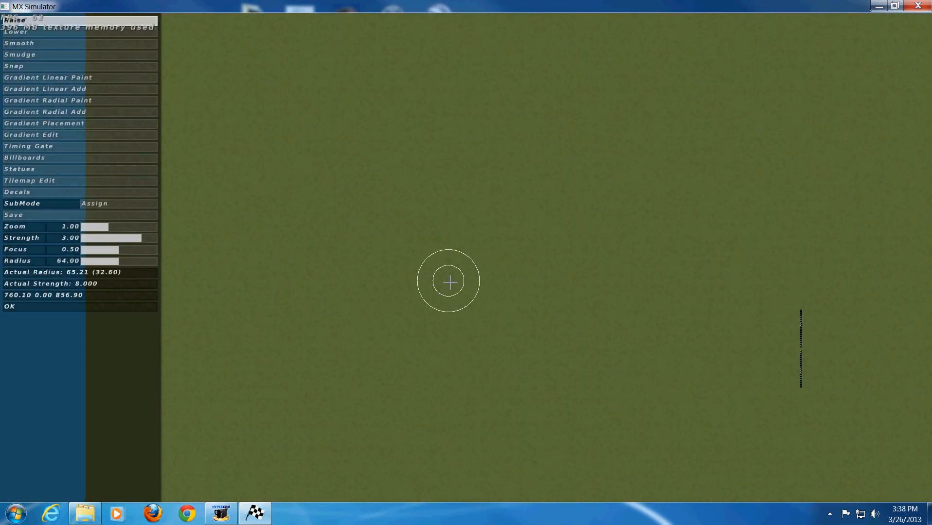
key(minus)
key(equal)
key(equal)
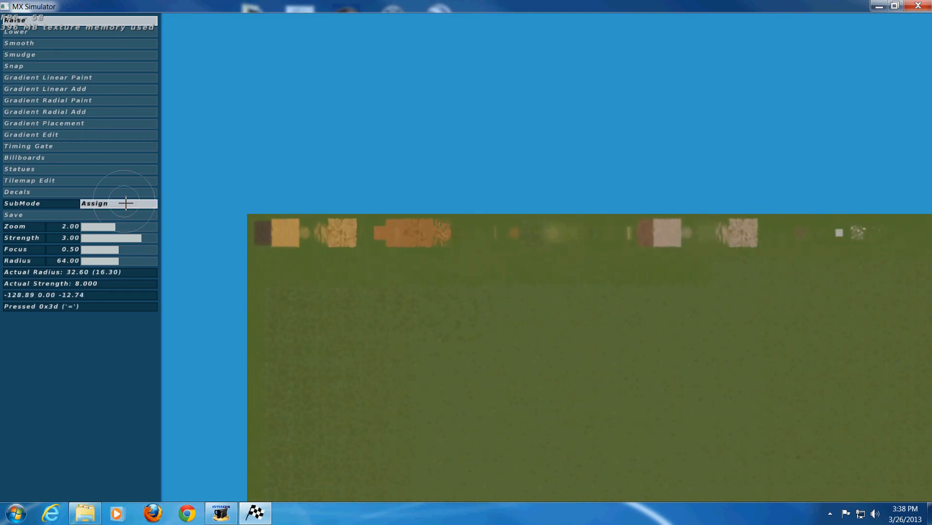
click(78, 192)
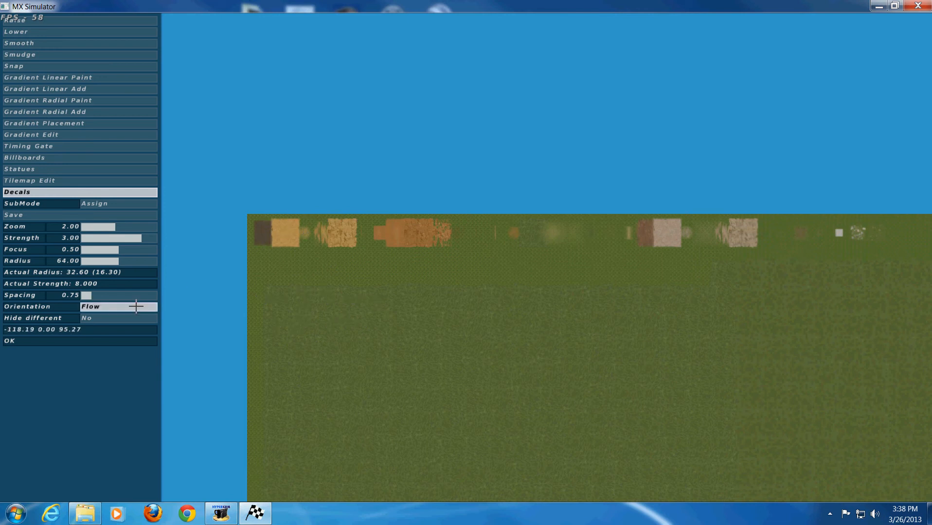
- Set Hide different to Yes and select the dark ontrack decal, first in the row at the terrain's corner
right_drag(462, 333, 325, 181)
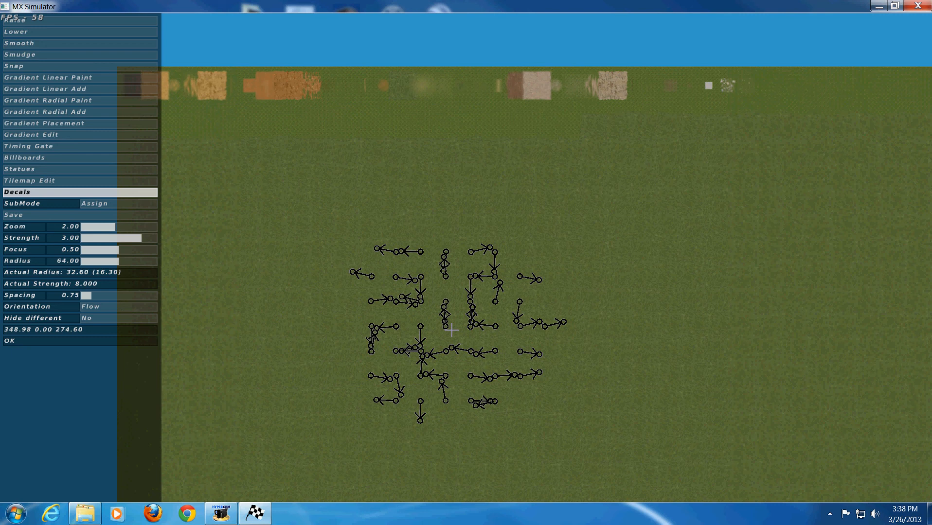
right_drag(249, 123, 278, 134)
right_drag(202, 110, 270, 130)
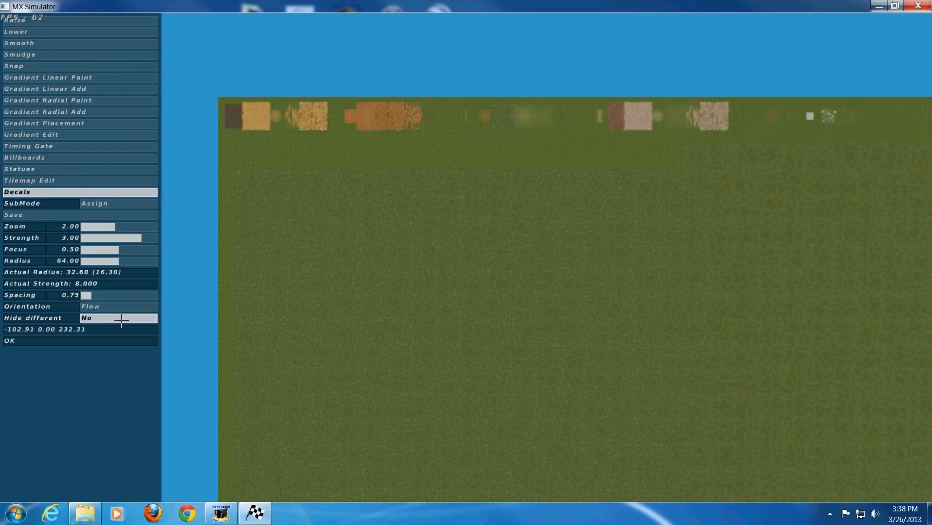
right_drag(744, 333, 702, 216)
right_drag(416, 87, 512, 270)
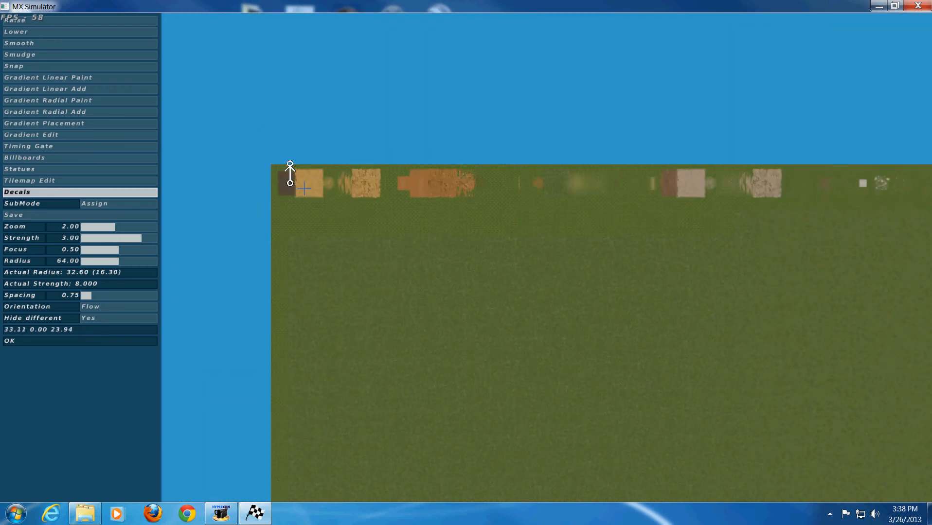
- Set the decal orientation to Flow2 and the spacing to 0.44 for painting at the start gate
mouse_move(551, 367)
right_down()
mouse_move(430, 219)
mouse_move(369, 194)
right_up()
right_drag(664, 349, 408, 163)
right_drag(807, 321, 533, 196)
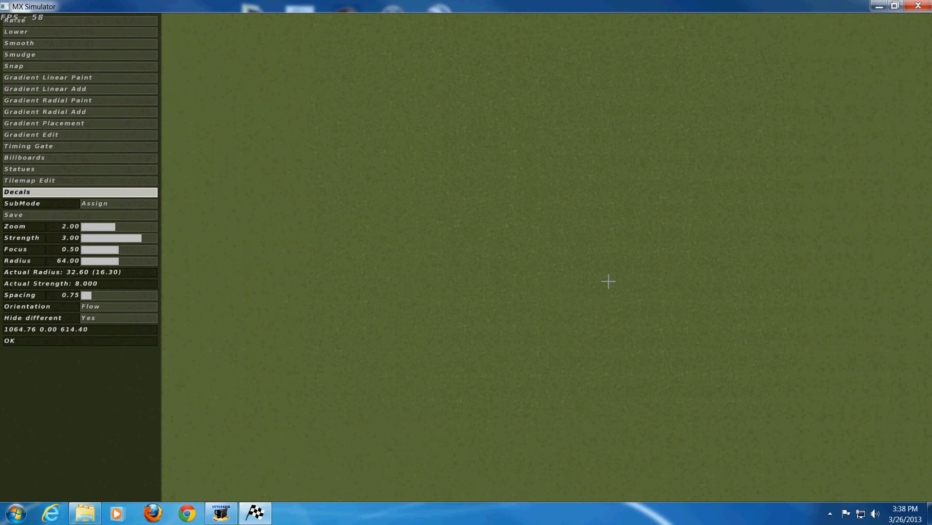
key(minus)
key(minus)
right_drag(755, 329, 617, 150)
key(equal)
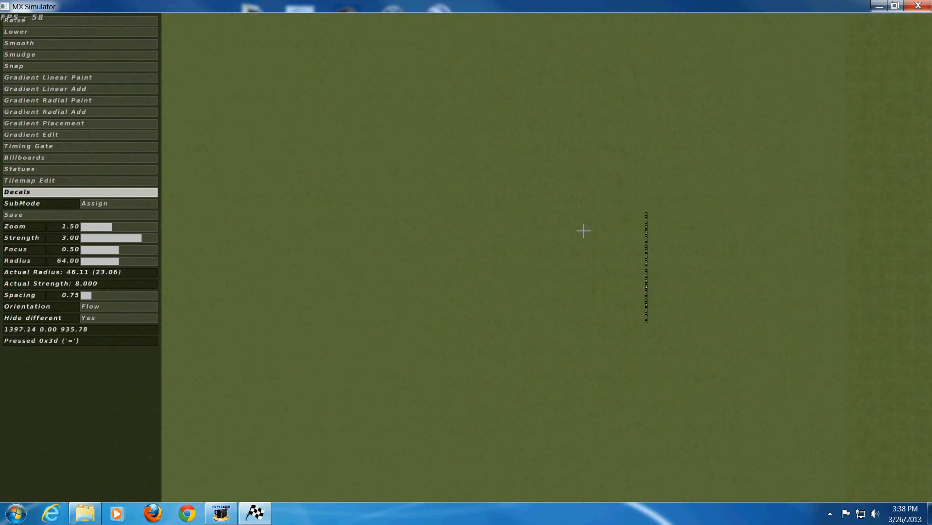
key(minus)
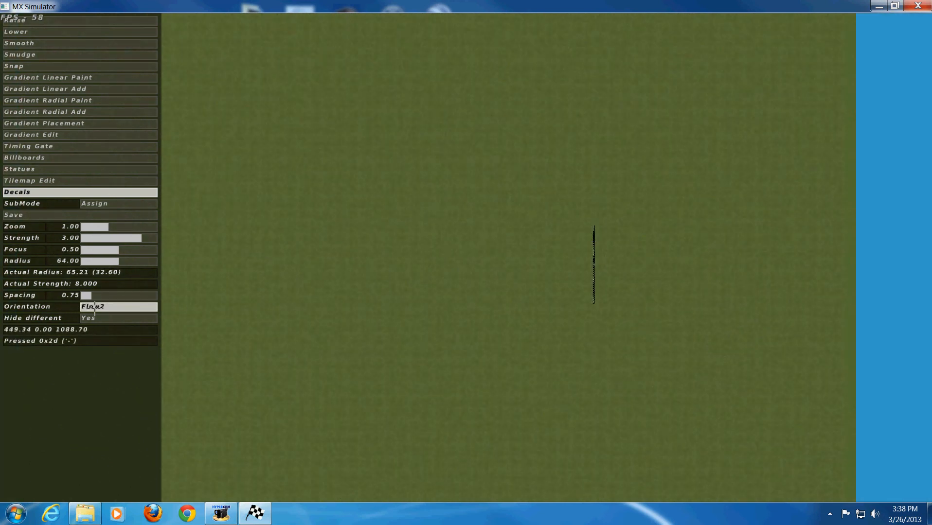
drag(90, 297, 87, 296)
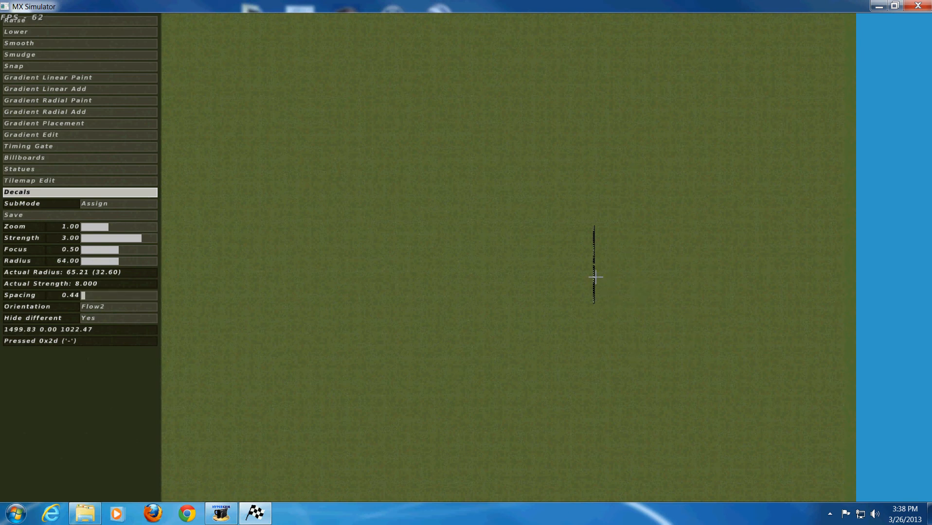
- Paint the ontrack decal from the start gate along a straight and around a winding closed circuit, and leave the track editor
right_drag(596, 277, 691, 289)
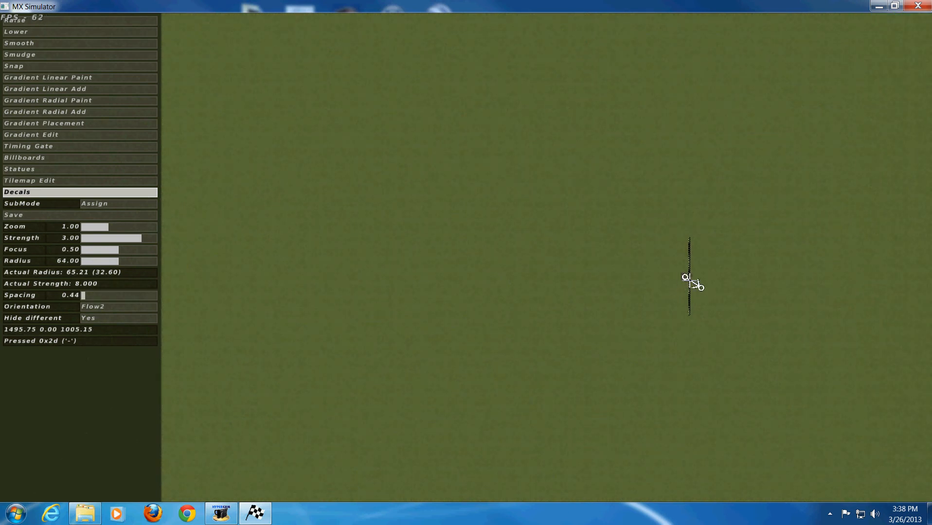
mouse_move(686, 278)
mouse_down()
mouse_move(541, 283)
mouse_move(531, 294)
mouse_move(537, 315)
mouse_move(591, 307)
mouse_move(616, 314)
mouse_move(621, 333)
mouse_move(599, 344)
mouse_move(516, 339)
mouse_move(499, 326)
mouse_move(503, 217)
mouse_move(632, 210)
mouse_move(648, 224)
mouse_move(635, 242)
mouse_move(546, 242)
mouse_move(540, 265)
mouse_move(539, 284)
mouse_move(617, 290)
mouse_up()
right_drag(617, 290, 562, 268)
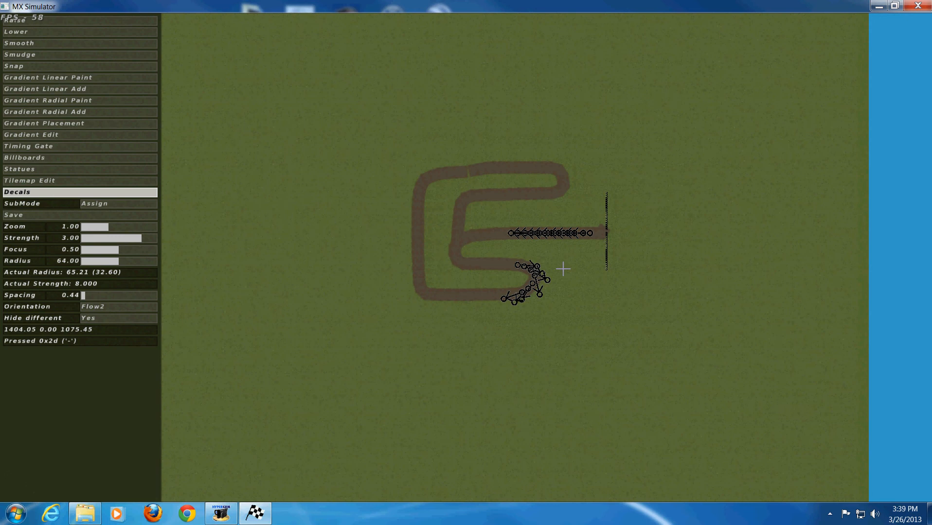
right_drag(599, 308, 554, 279)
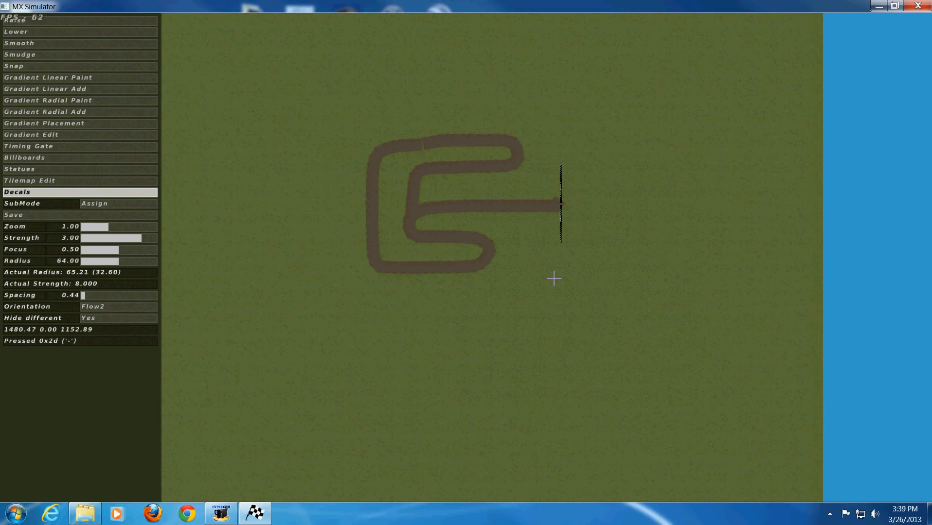
key(e)
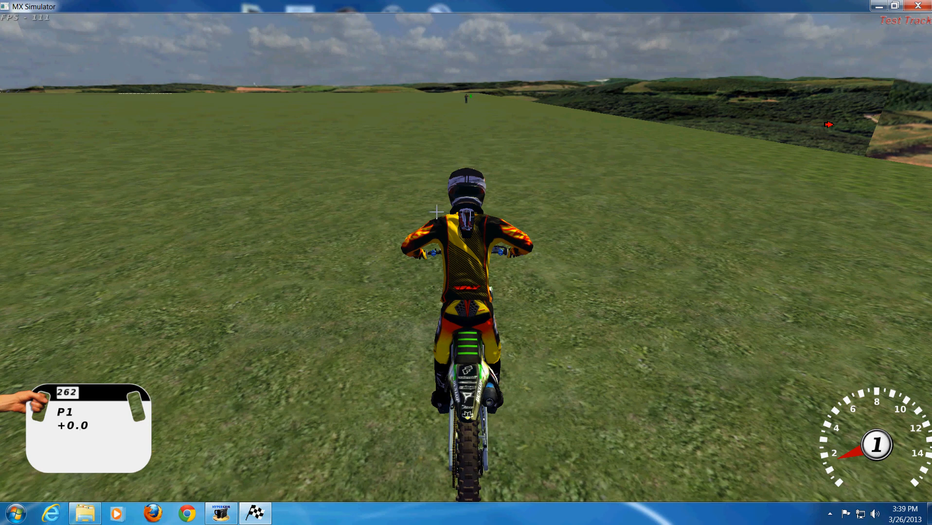
- Reopen the track editor in Timing Gate mode and move timing gate 3 from the terrain's edge row to the start gate area
key(minus)
key(minus)
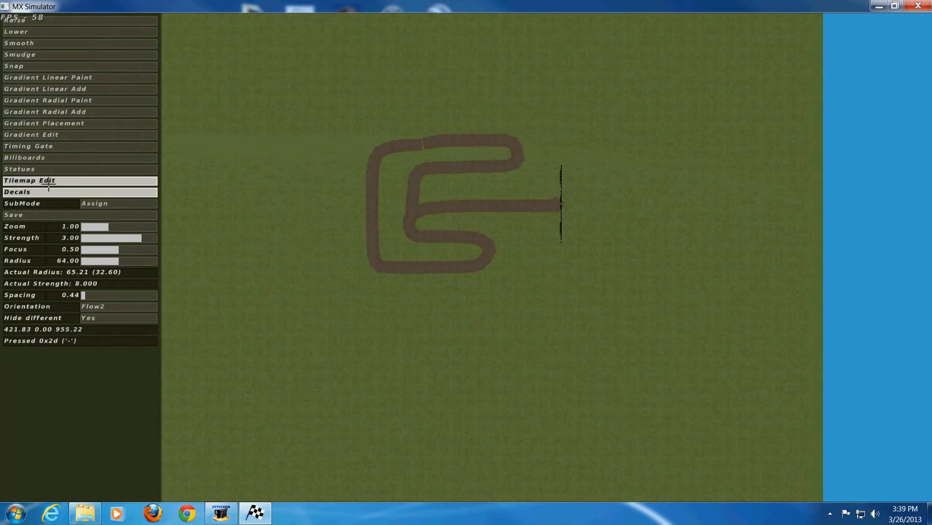
click(43, 146)
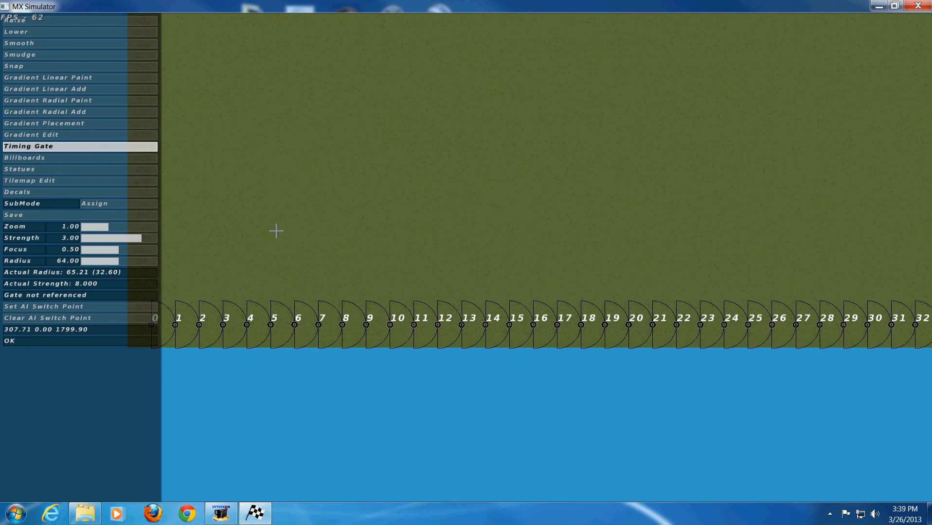
click(221, 327)
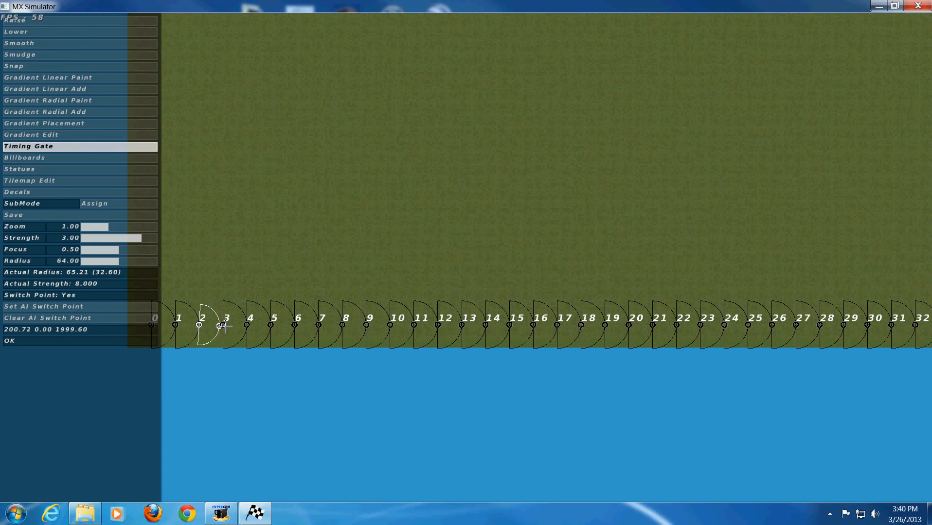
drag(225, 328, 537, 121)
right_drag(537, 120, 341, 393)
drag(341, 393, 632, 159)
right_drag(632, 160, 491, 295)
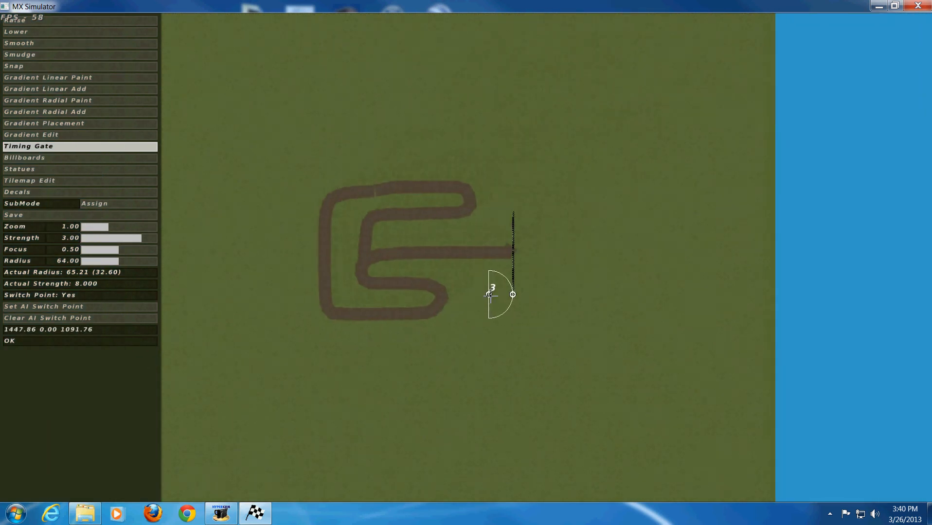
- Position timing gate 3's end points over the start line at the beginning of the painted straight, with its arc facing the straight
drag(491, 294, 516, 252)
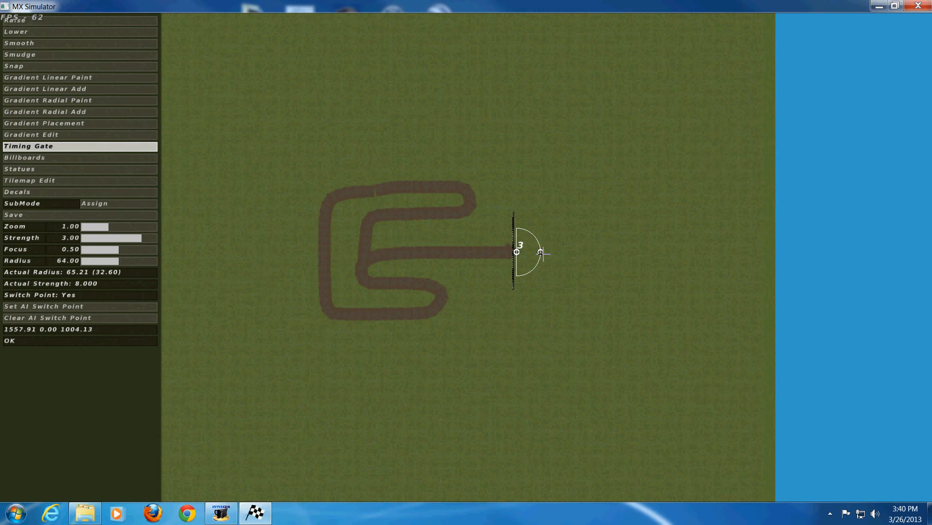
drag(541, 252, 485, 252)
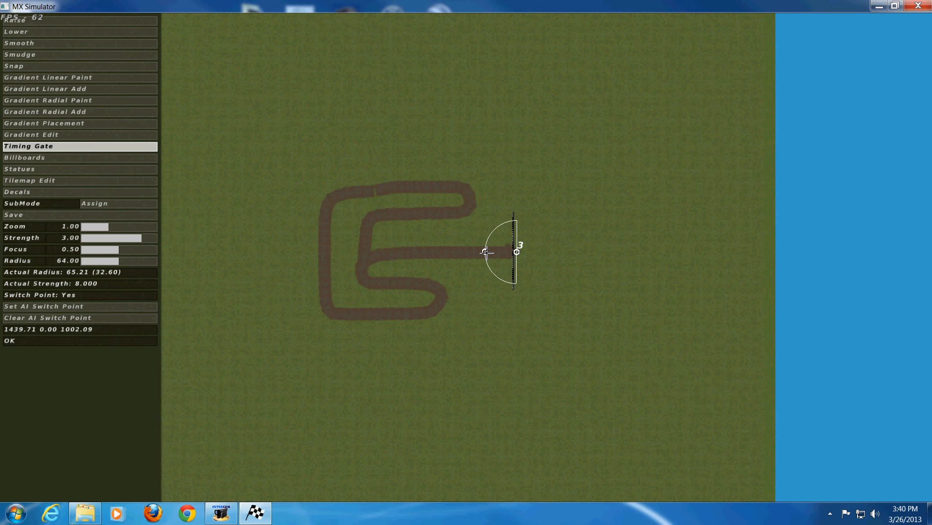
mouse_move(485, 252)
mouse_down()
mouse_move(560, 253)
mouse_move(537, 250)
mouse_move(527, 195)
mouse_move(518, 251)
mouse_move(492, 253)
mouse_up()
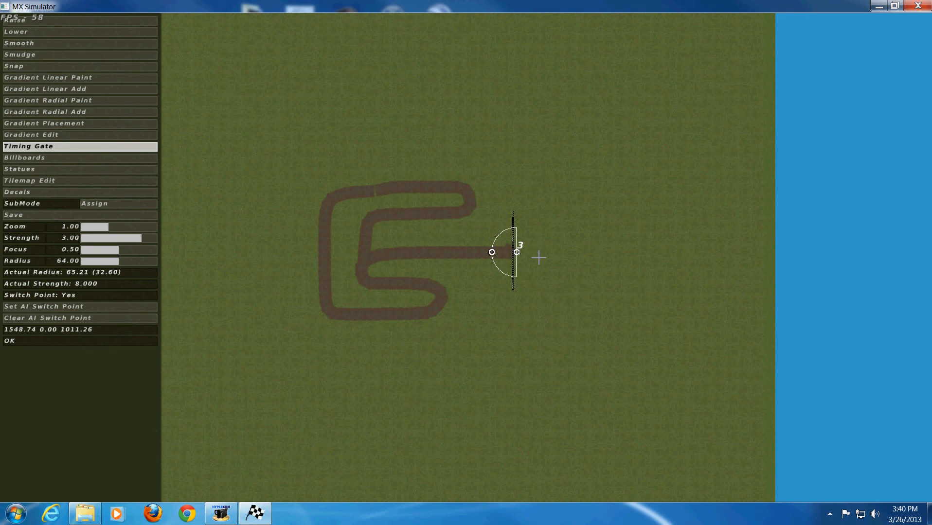
- Return briefly to the ride view, then save the track from the editor and quit the game
key(e)
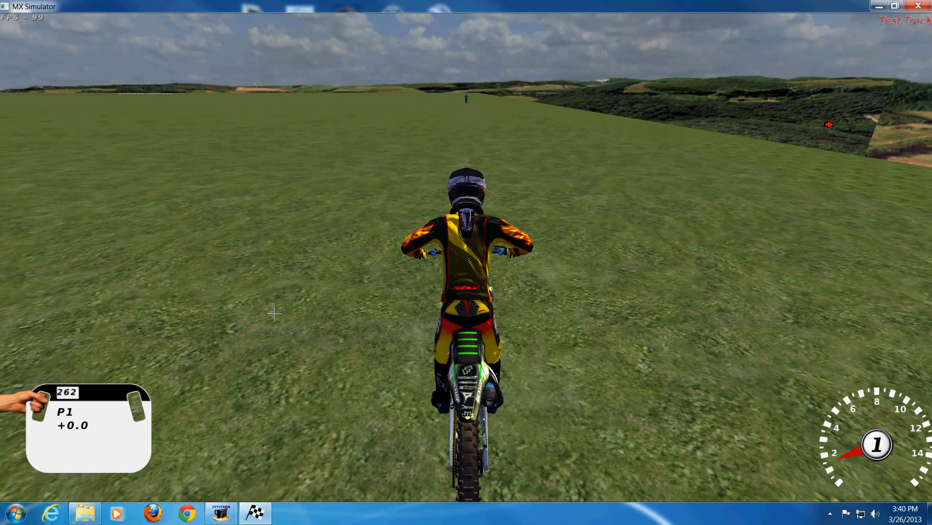
key(c)
key(c)
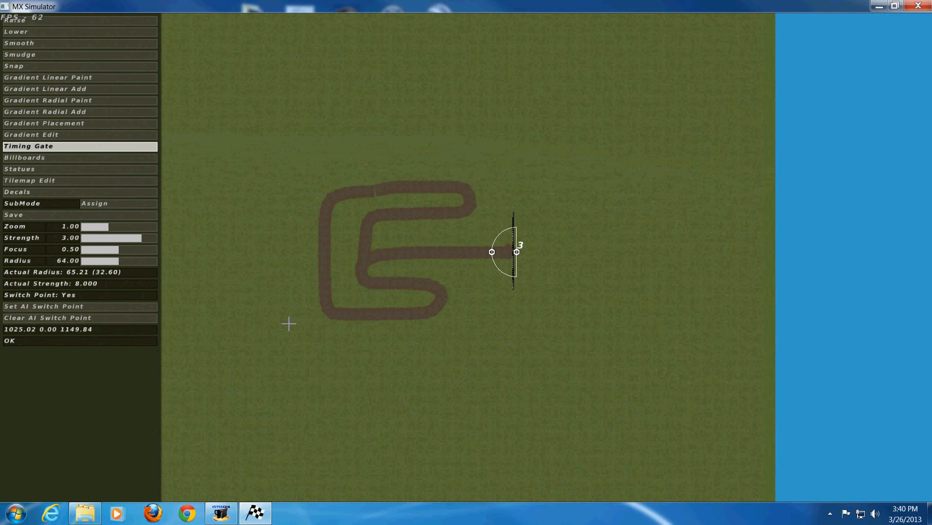
key(ctrl+s)
key(Escape)
click(264, 262)
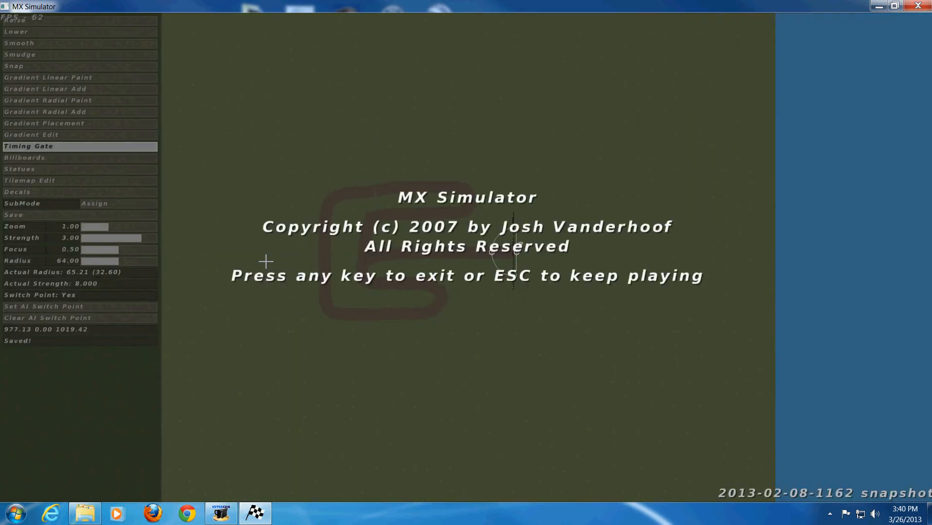
click(264, 262)
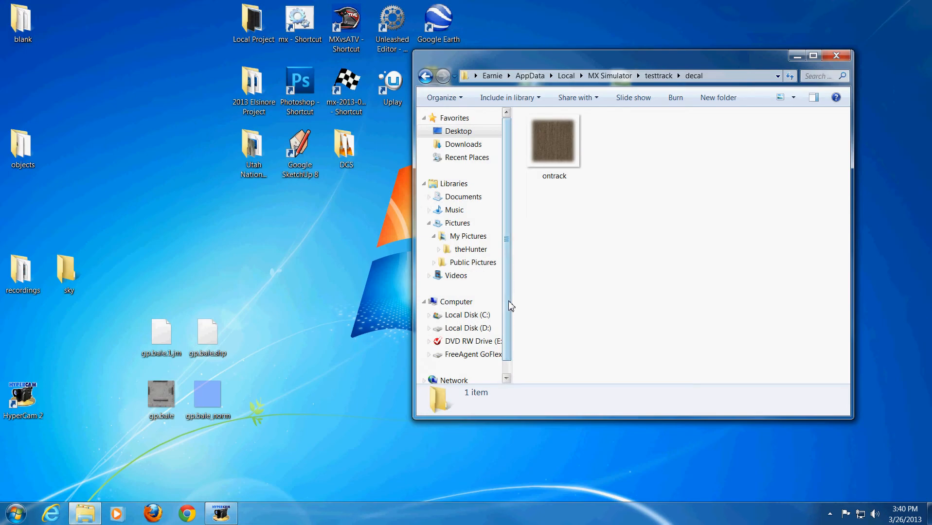
- Relaunch MX Simulator maximized and start a time trial on Test track
double_click(344, 87)
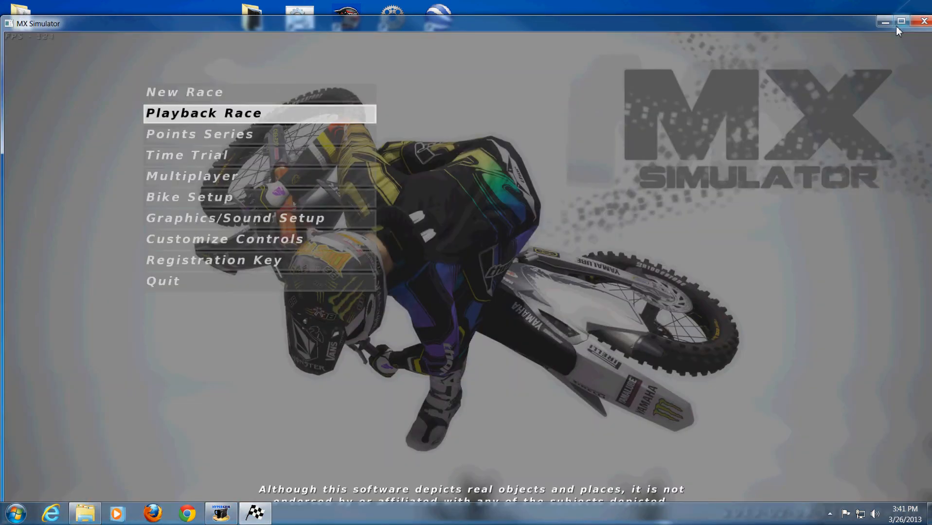
click(898, 26)
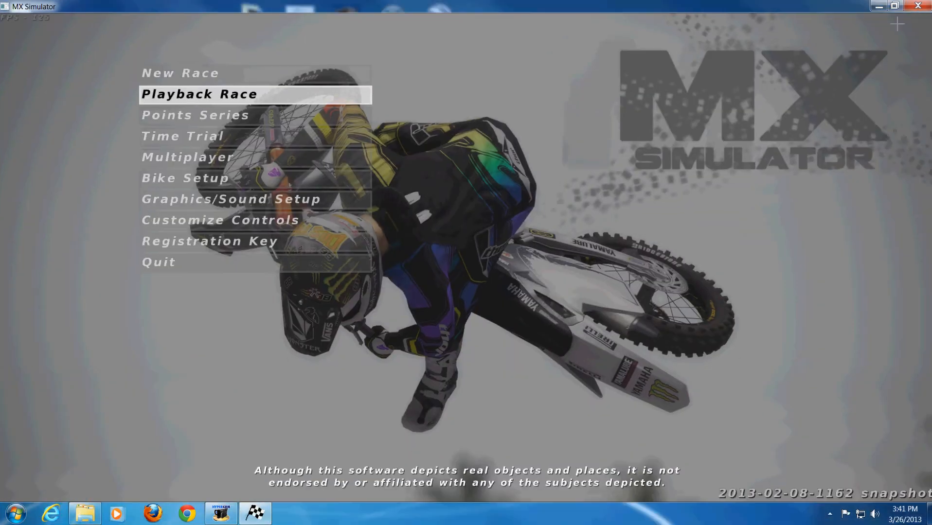
click(223, 138)
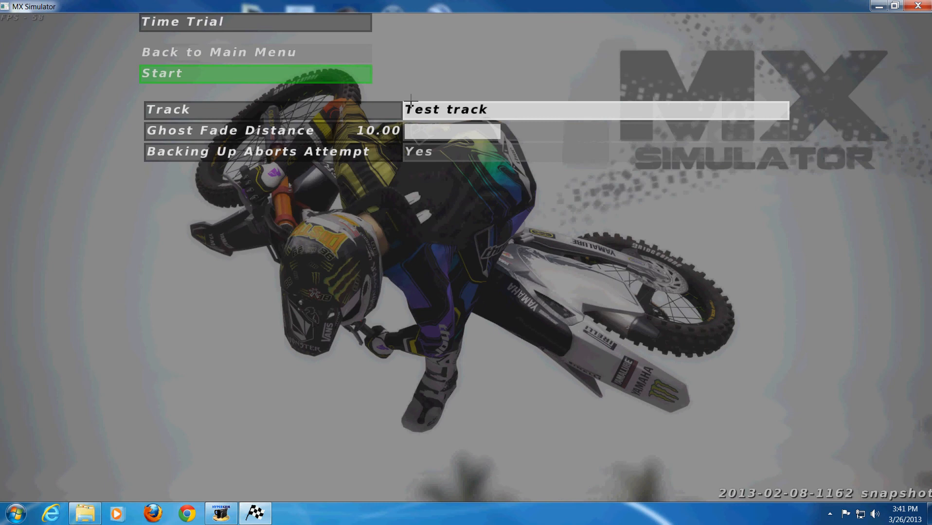
click(298, 75)
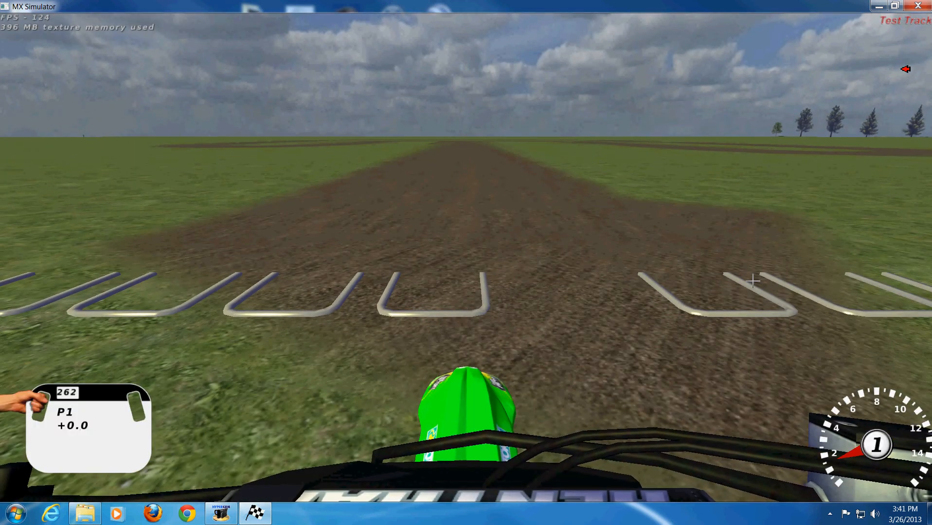
- Test-ride the track from the start gate in third-person view, examining the painted ontrack decals along the straight and turns
key(c)
key(c)
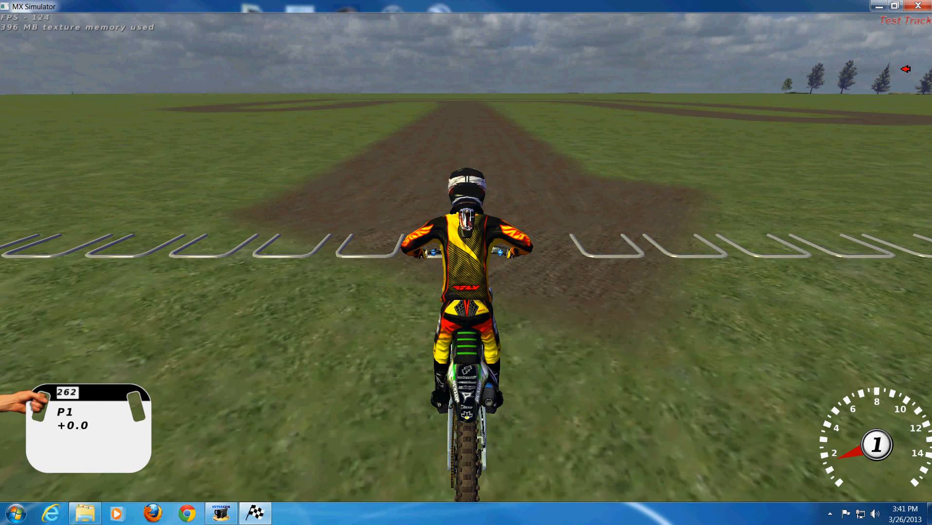
key(Up)
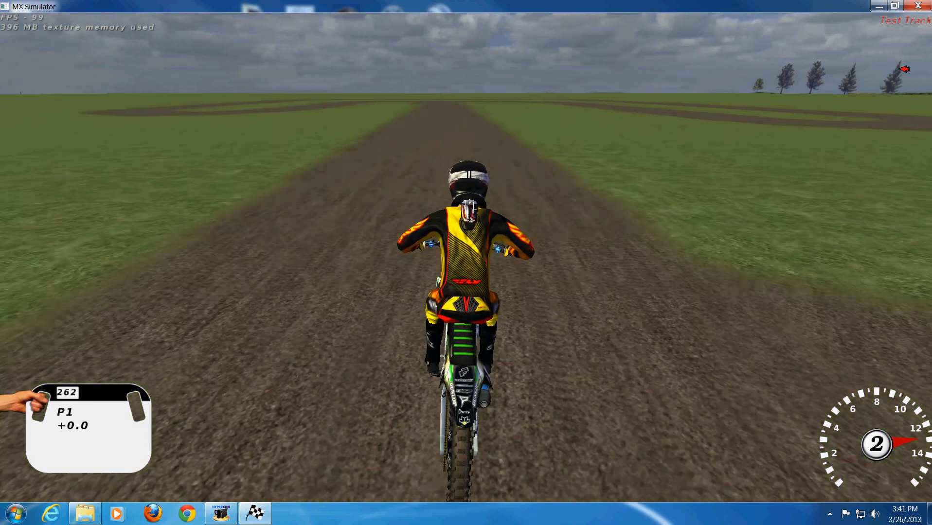
key(Right)
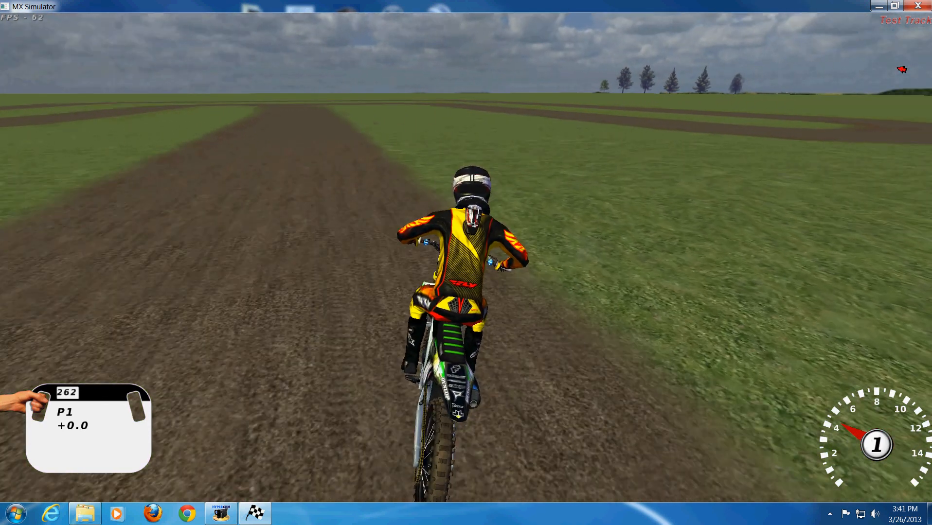
key(Up)
key(Left)
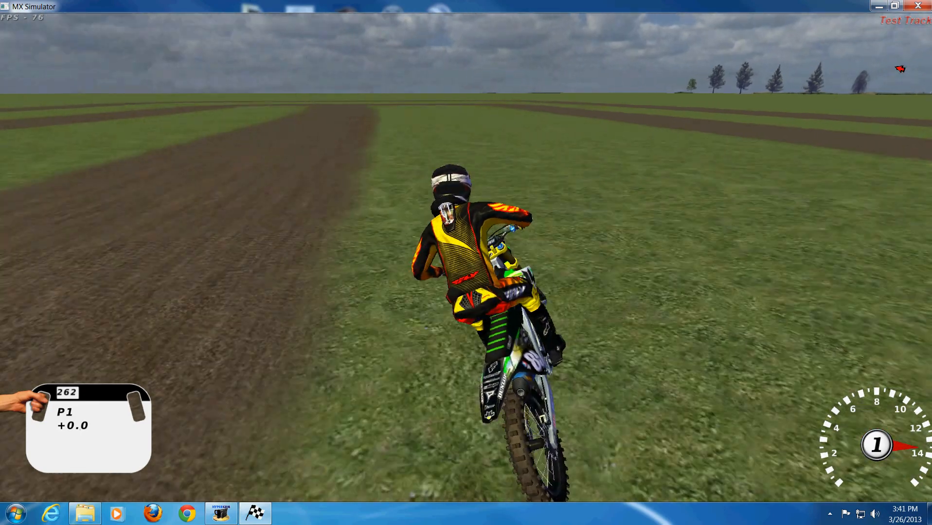
key(Up)
key(Left)
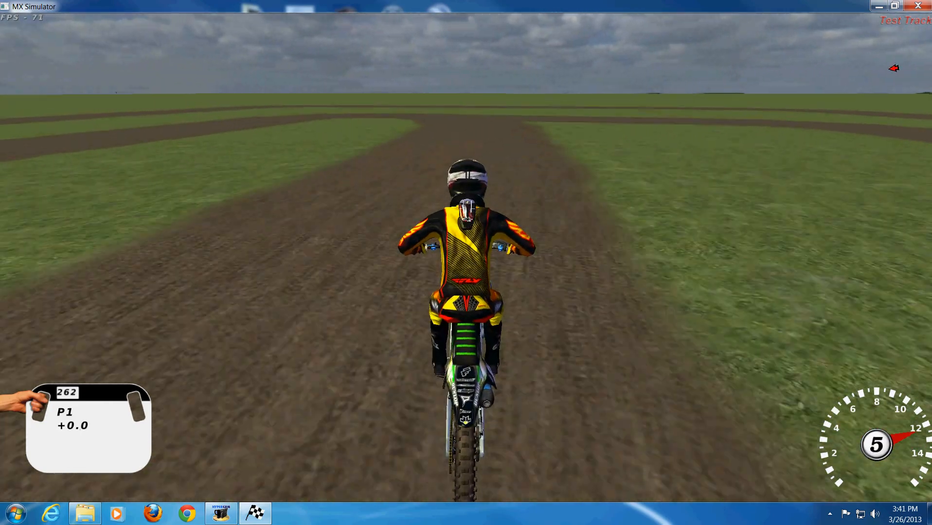
key(Right)
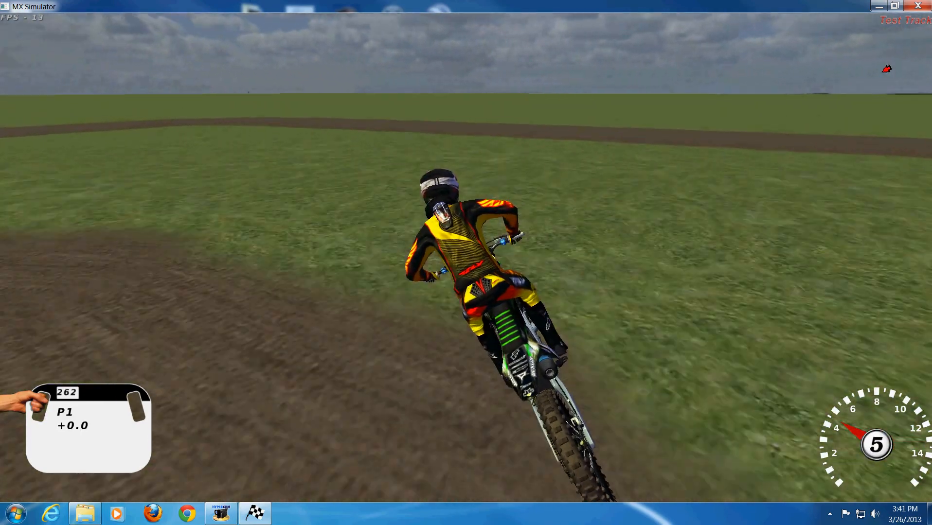
key(Left)
key(Up)
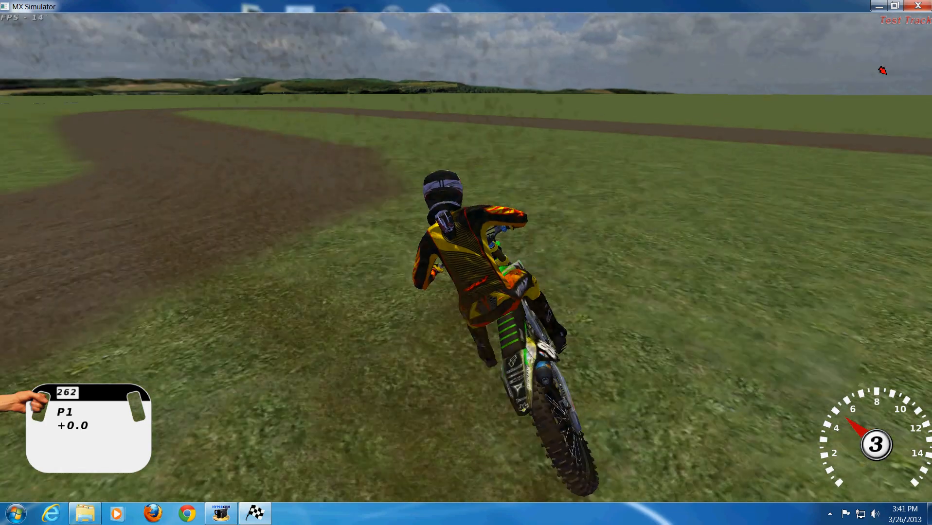
key(Left)
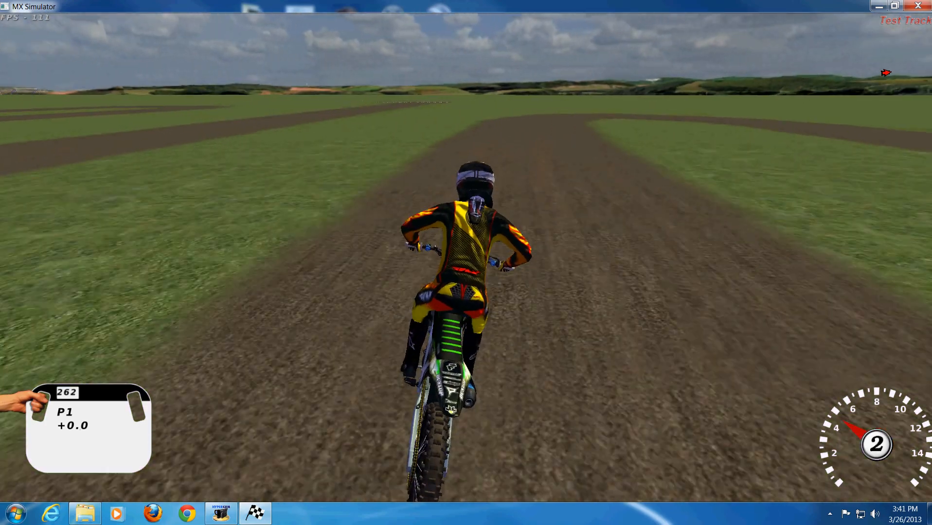
key(Right)
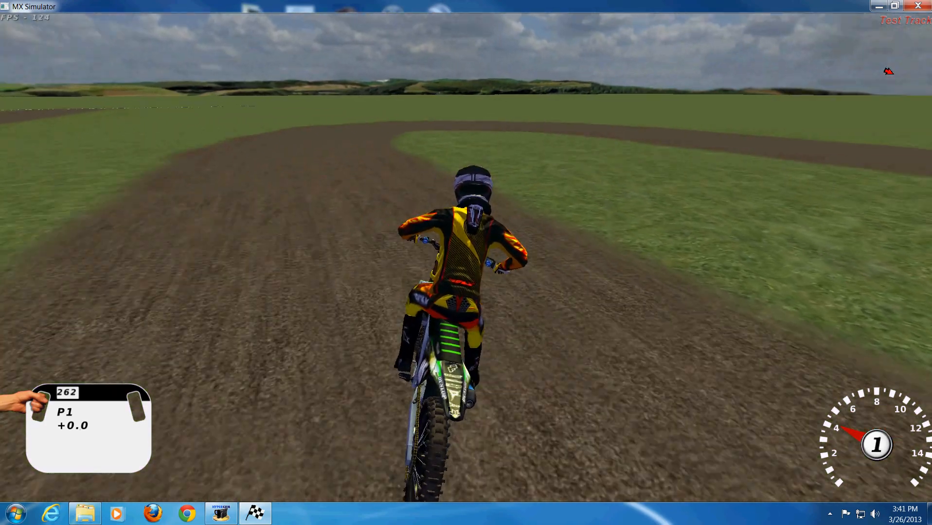
key(Right)
- Reopen the track editor, bring the area above the painted circuit into view, and switch to Decals mode
key(c)
key(c)
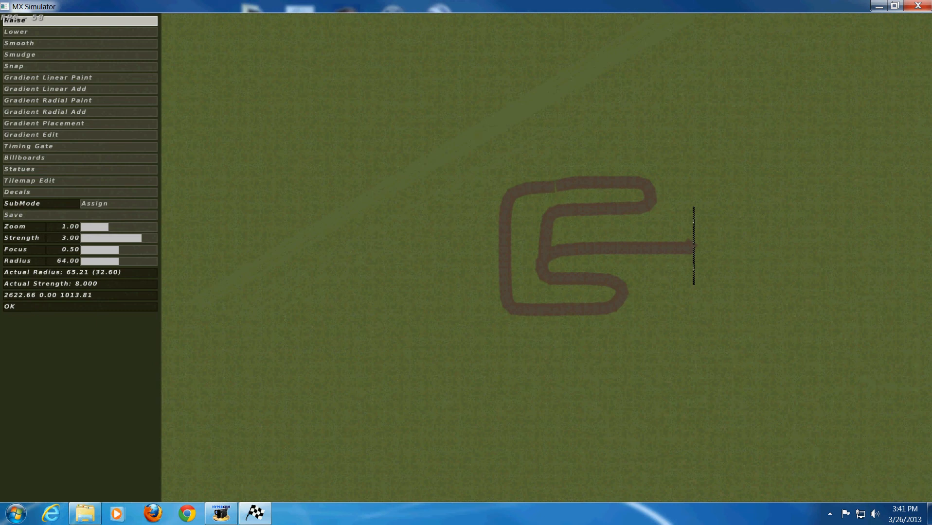
right_drag(618, 111, 398, 325)
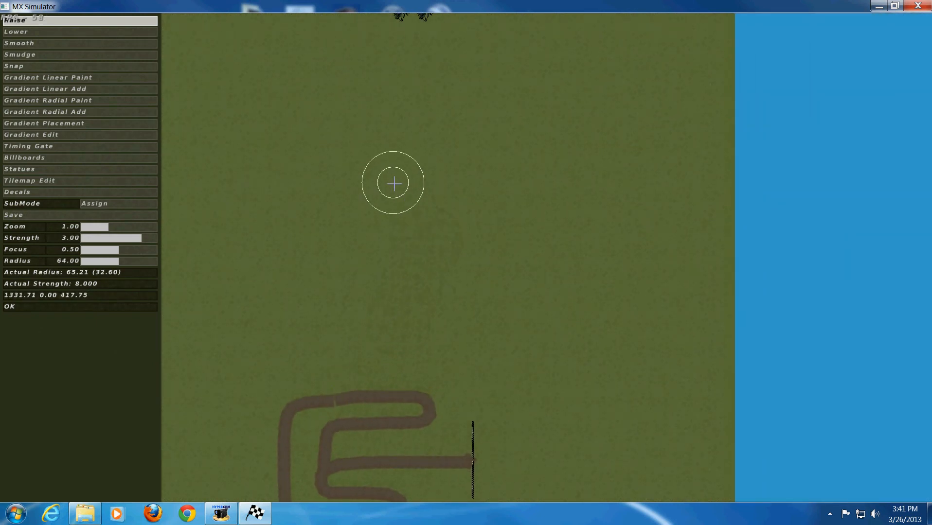
right_drag(391, 183, 423, 251)
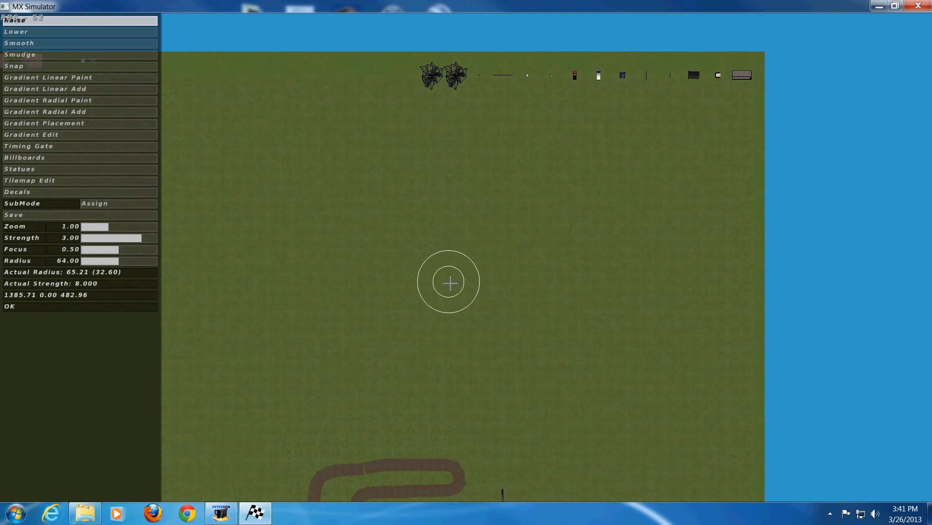
click(49, 192)
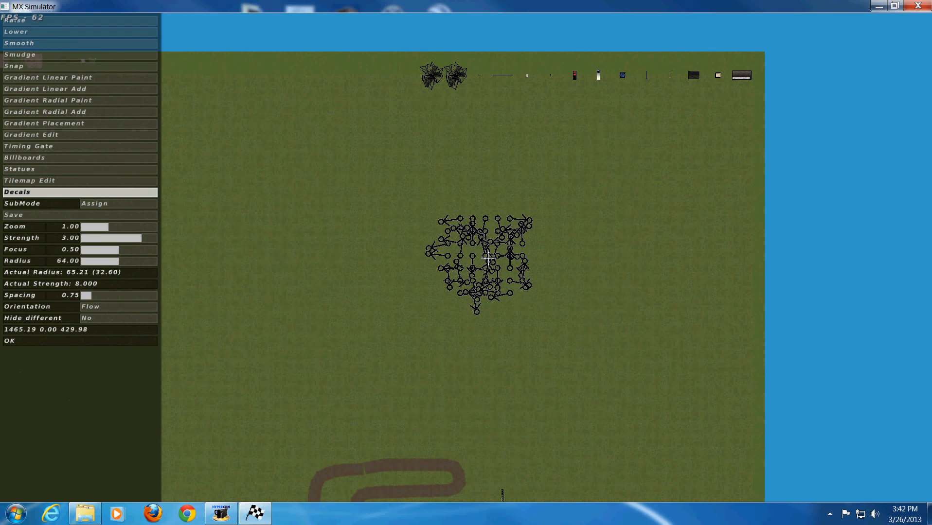
- Delete the existing grass decals across a wide patch of terrain between the row of objects and the painted circuit
key(x)
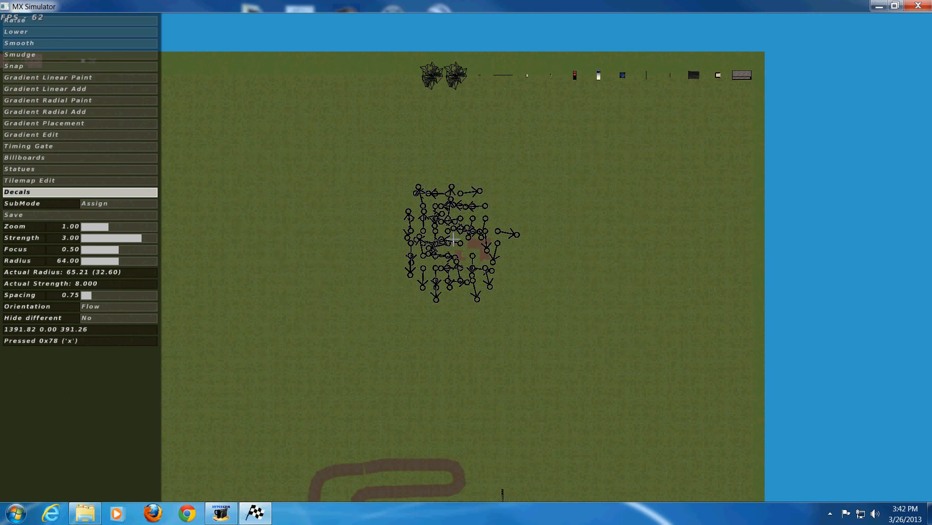
key(shift+x)
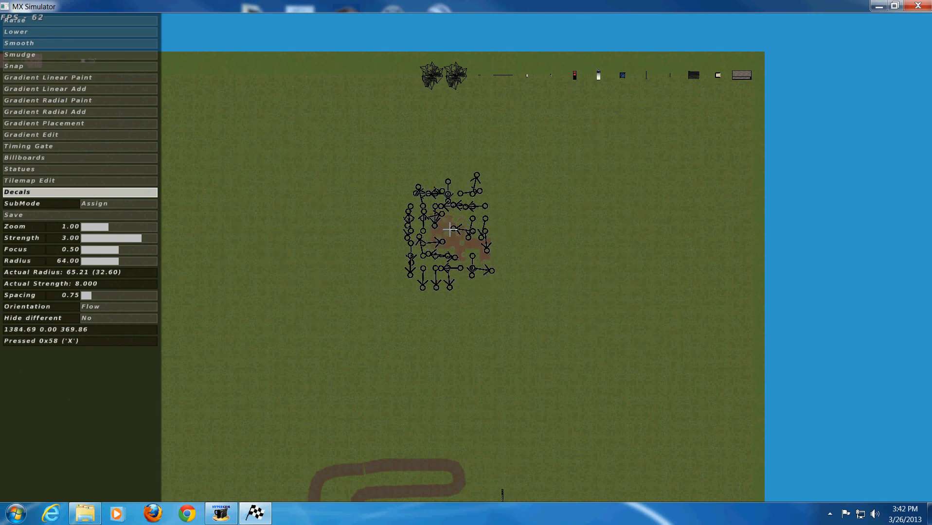
key(shift+x)
right_drag(365, 264, 486, 233)
key(shift+x)
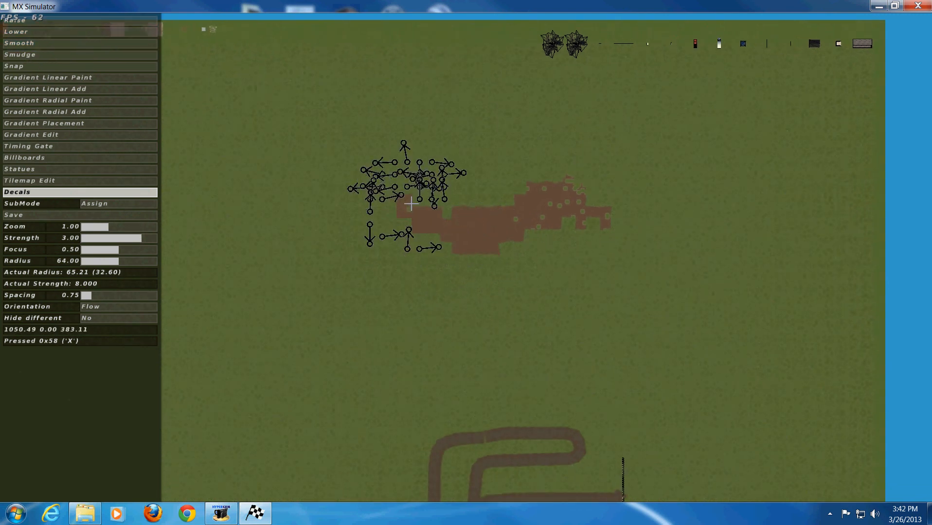
key(shift+x)
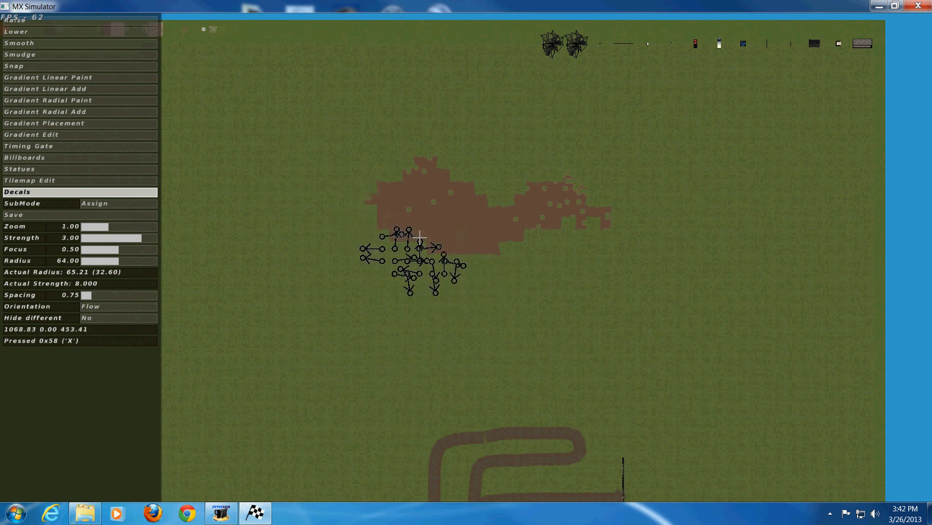
key(shift+x)
right_drag(467, 203, 387, 160)
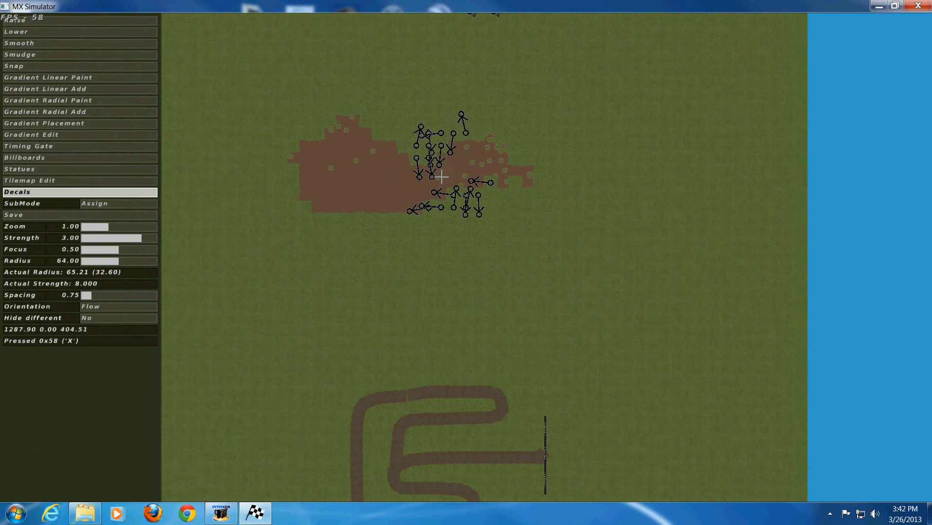
right_drag(386, 169, 383, 94)
right_drag(405, 257, 380, 196)
right_drag(428, 98, 419, 273)
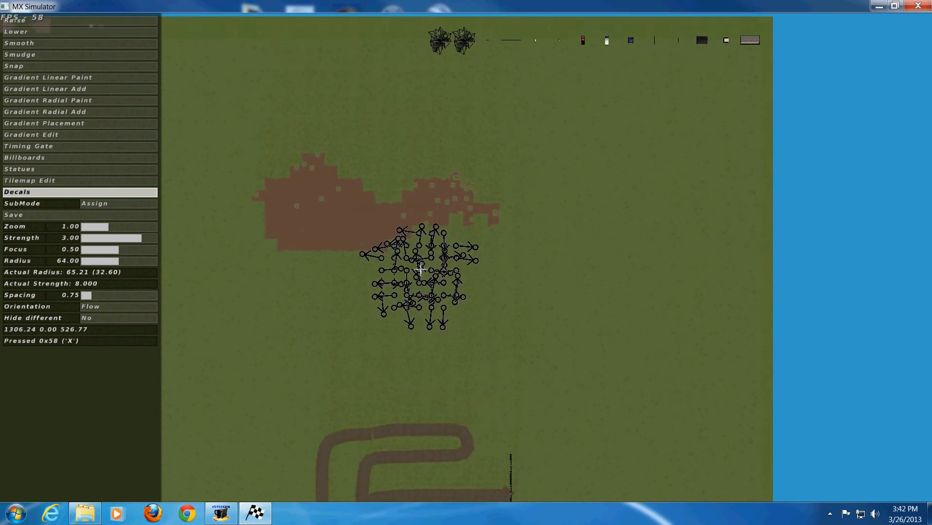
right_drag(473, 243, 514, 174)
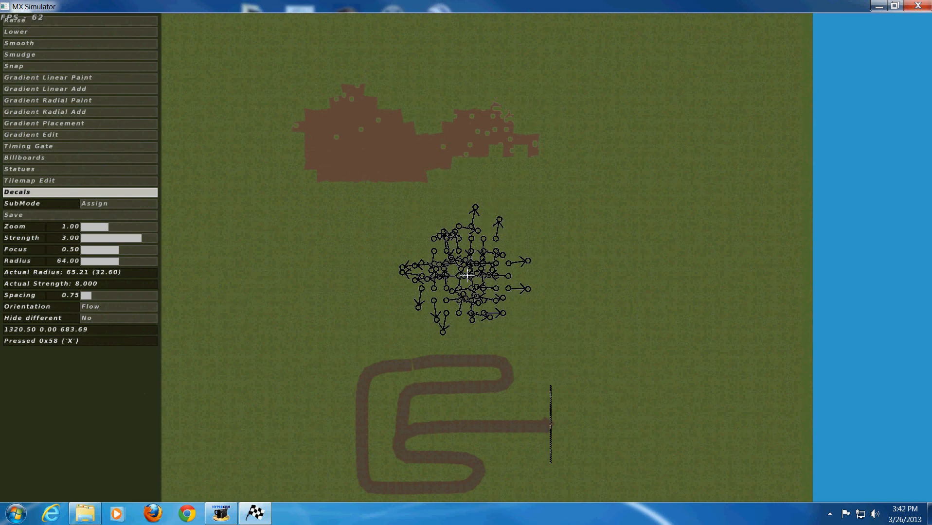
- Quit MX Simulator from the track editor
right_drag(468, 266, 472, 292)
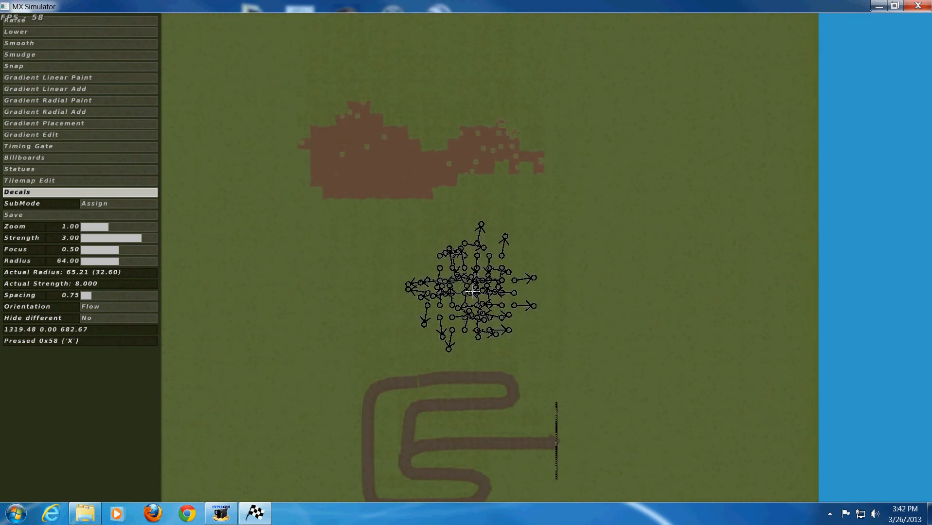
key(Escape)
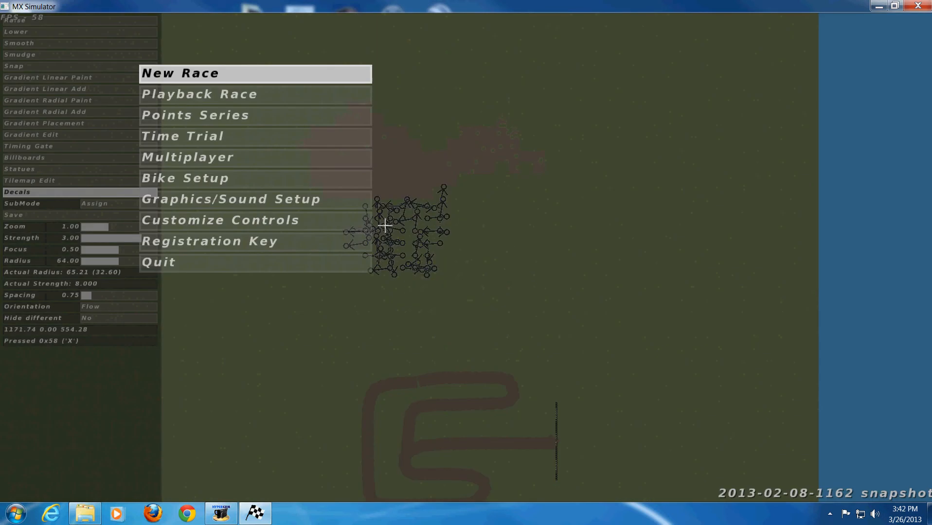
click(347, 263)
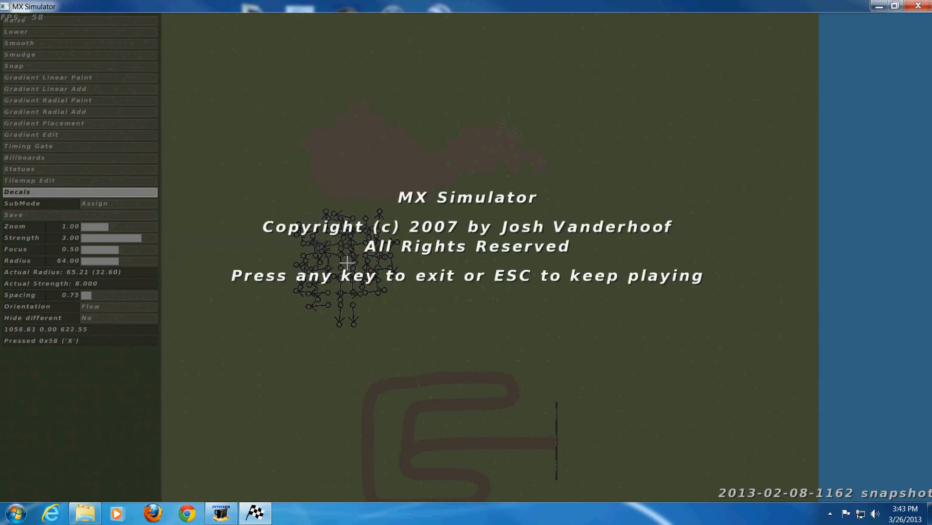
key(Return)
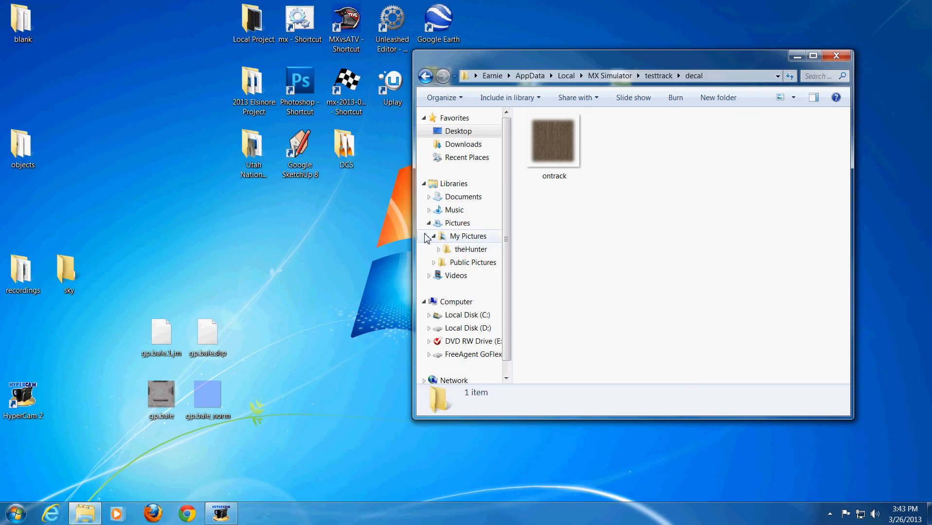
- Move the four gp.bale files from the desktop into the testtrack track's statue folder
key(BackSpace)
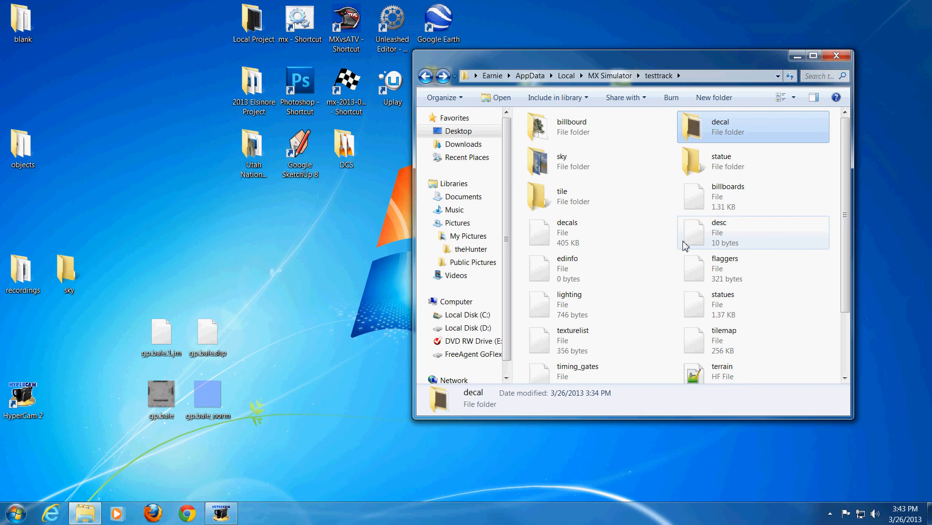
double_click(690, 172)
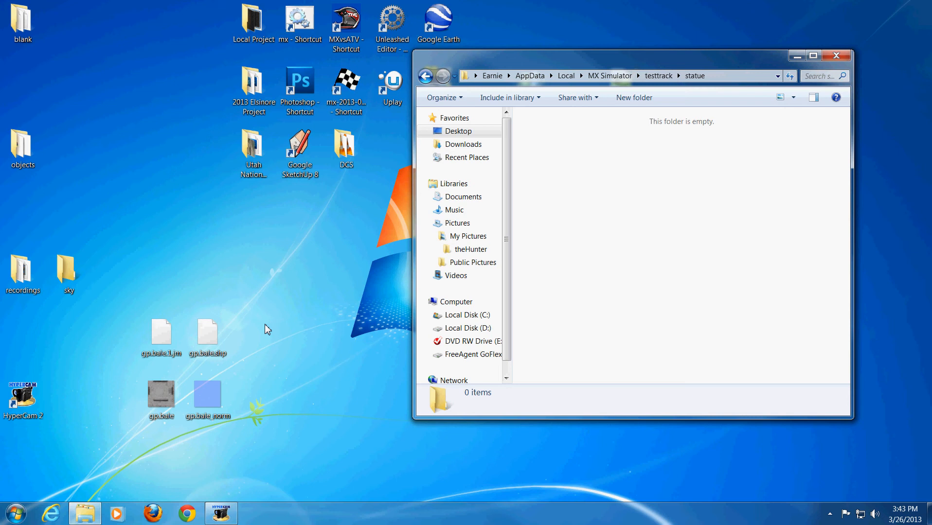
drag(261, 307, 612, 270)
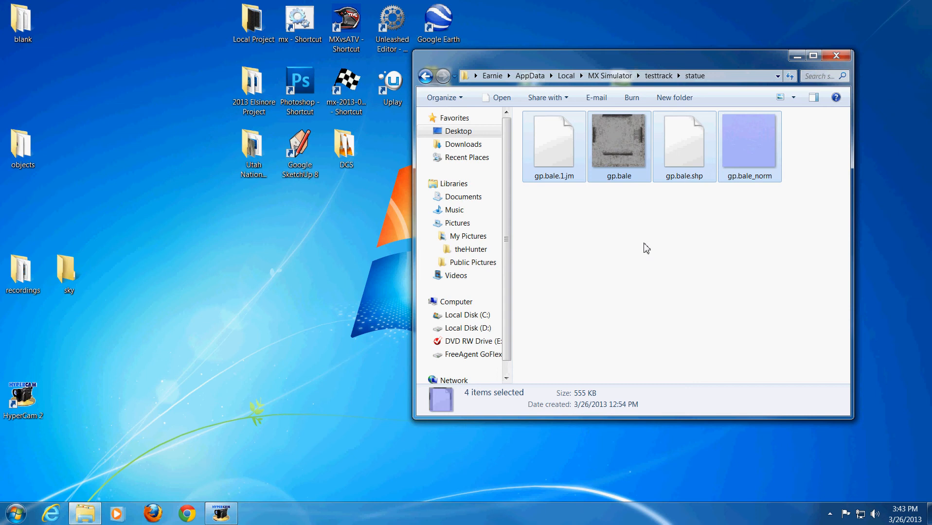
- Return to the testtrack folder and open its statues file for editing in Notepad++
key(BackSpace)
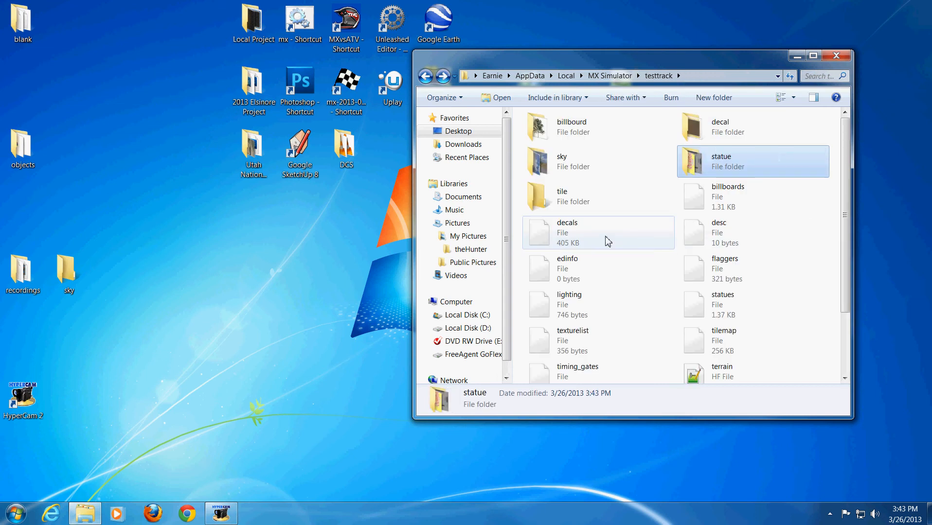
right_click(684, 304)
click(718, 117)
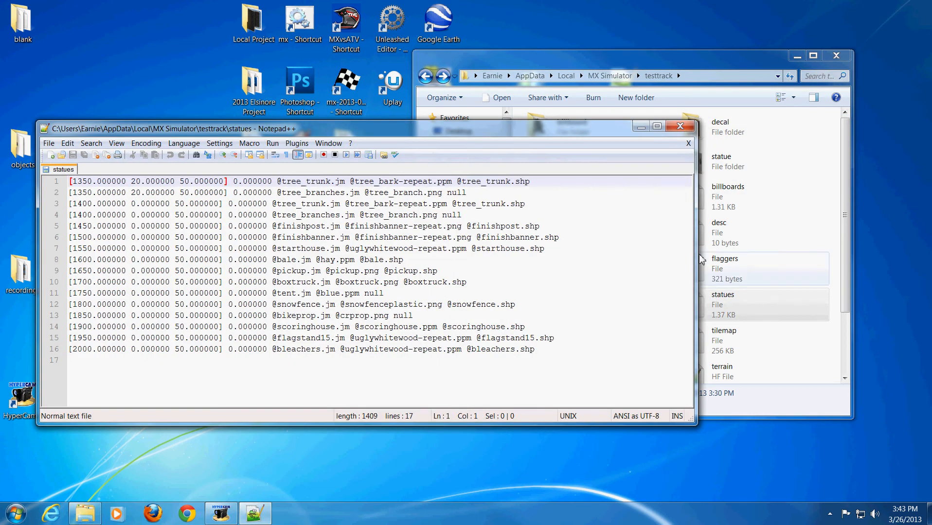
- Open the statue folder and arrange its window beside a narrowed Notepad++ window so the statues lines and gp.bale files are both visible
drag(696, 251, 575, 246)
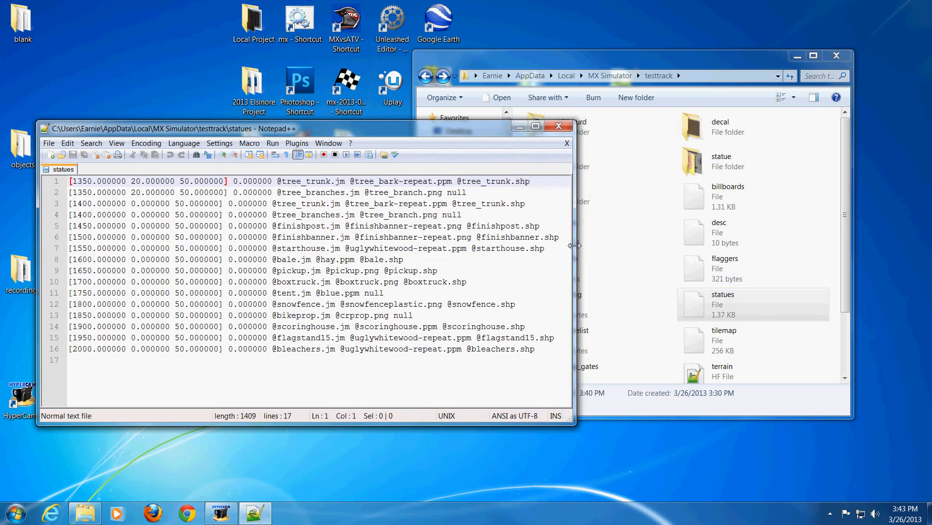
double_click(703, 161)
click(702, 163)
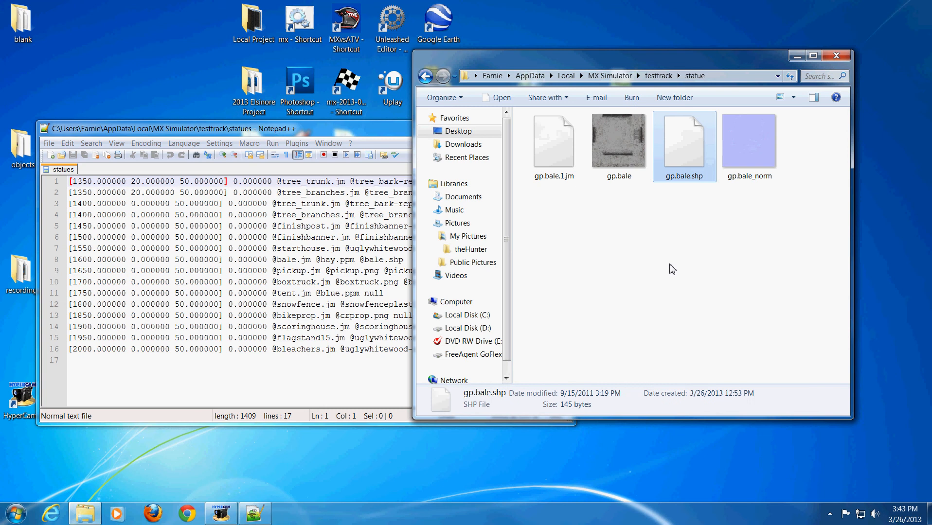
drag(699, 57, 562, 224)
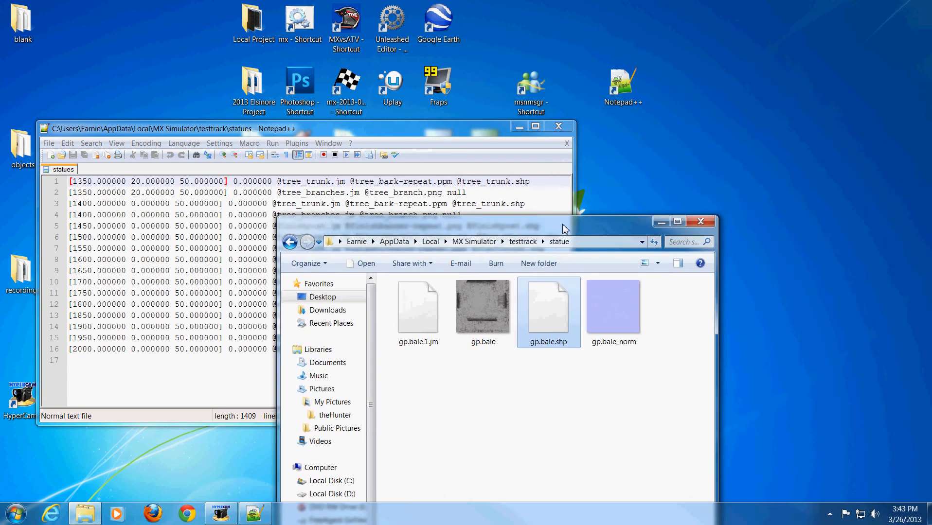
drag(474, 135, 627, 108)
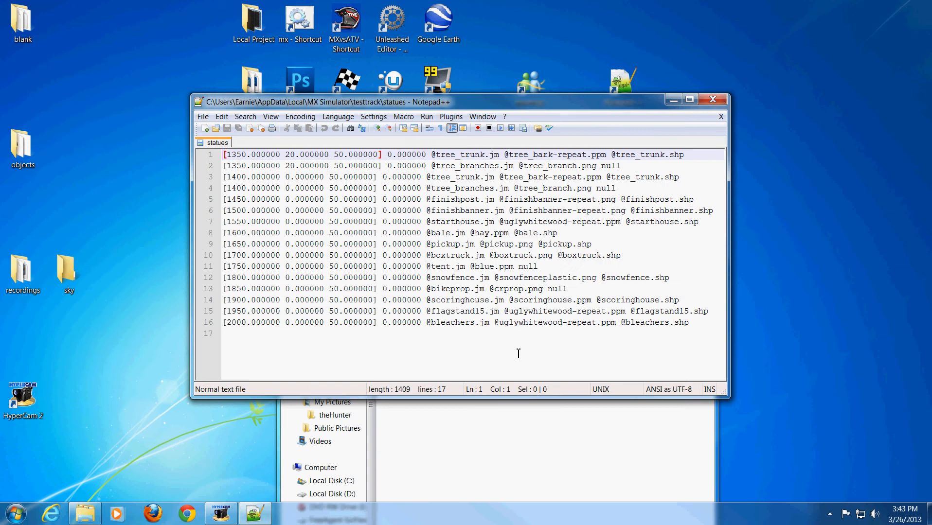
click(501, 413)
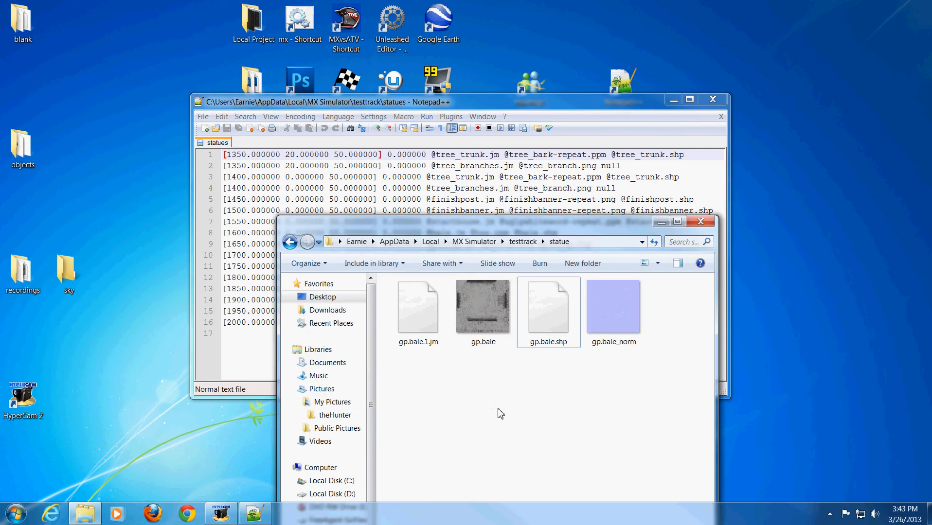
drag(519, 228, 736, 253)
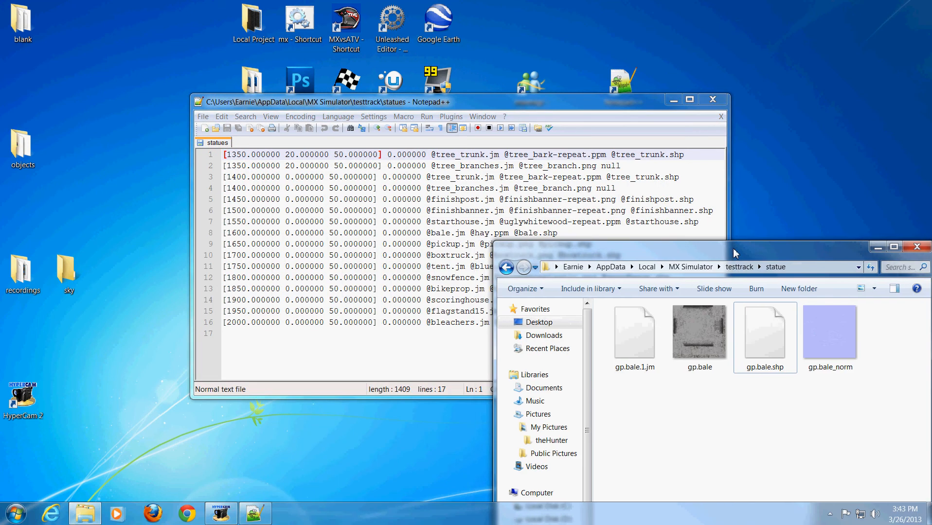
drag(594, 105, 353, 142)
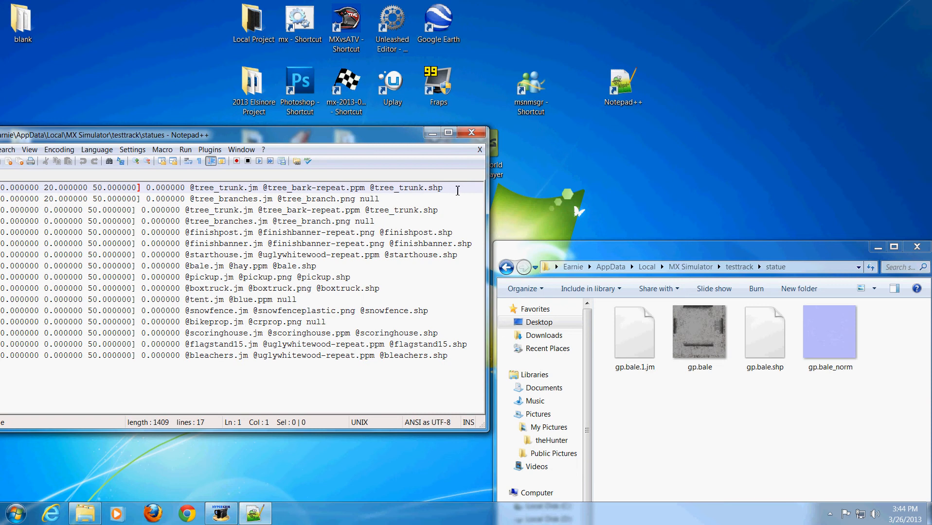
click(455, 189)
drag(347, 136, 383, 131)
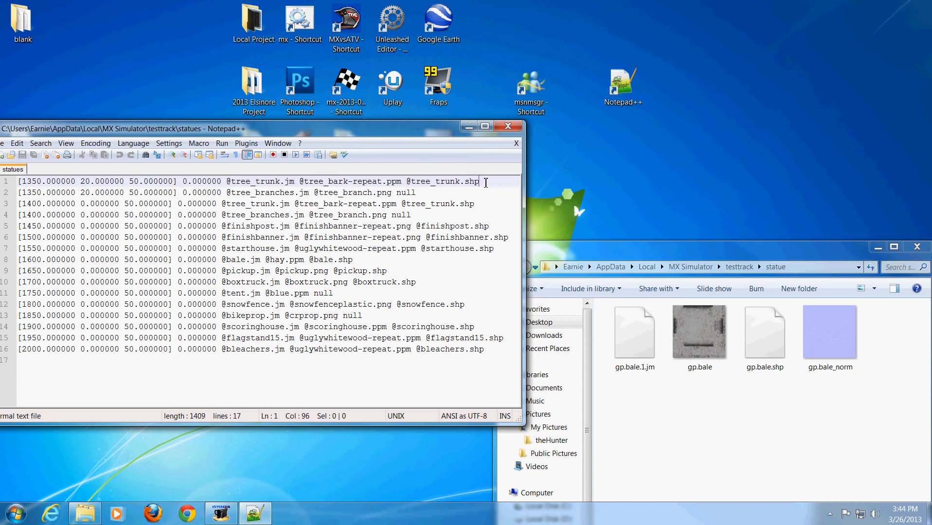
- Replace the tree trunk references after the first @ on line 1 of statues with testtrack/statue/
drag(485, 182, 233, 184)
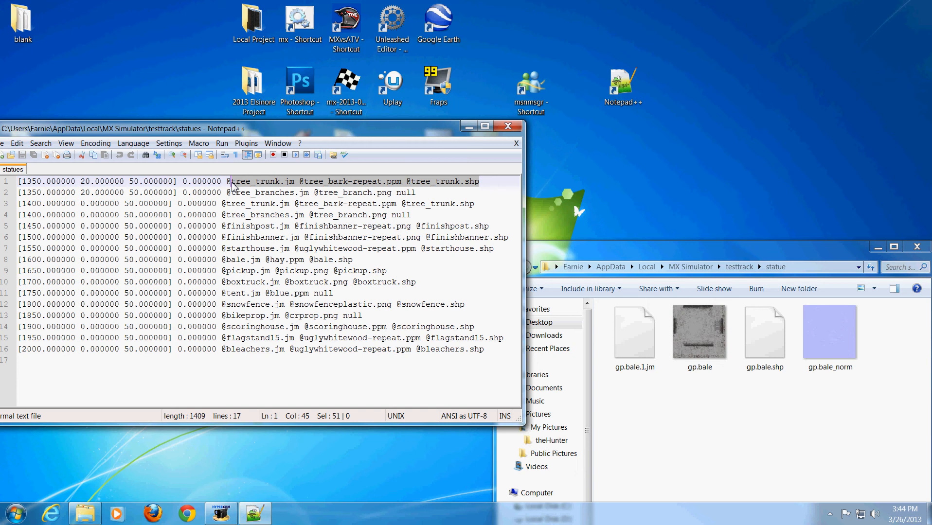
key(Delete)
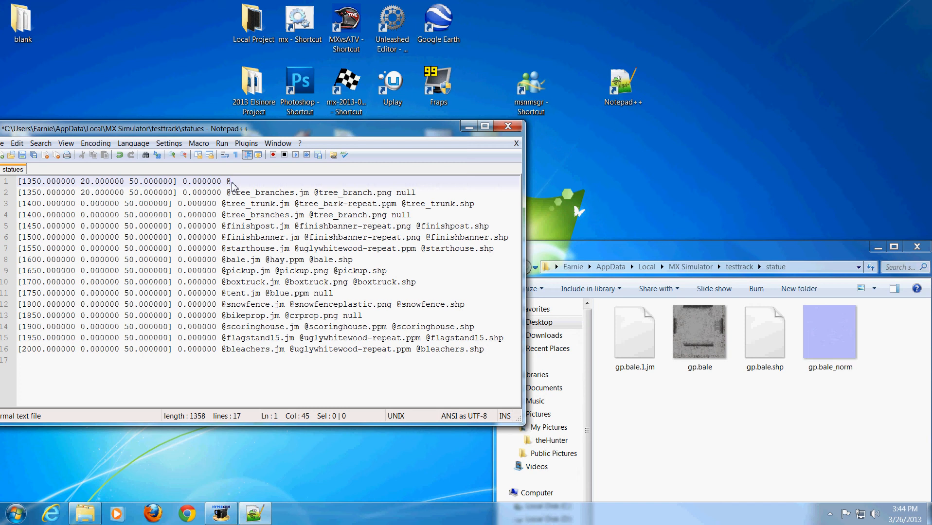
text(testtrack/statue/)
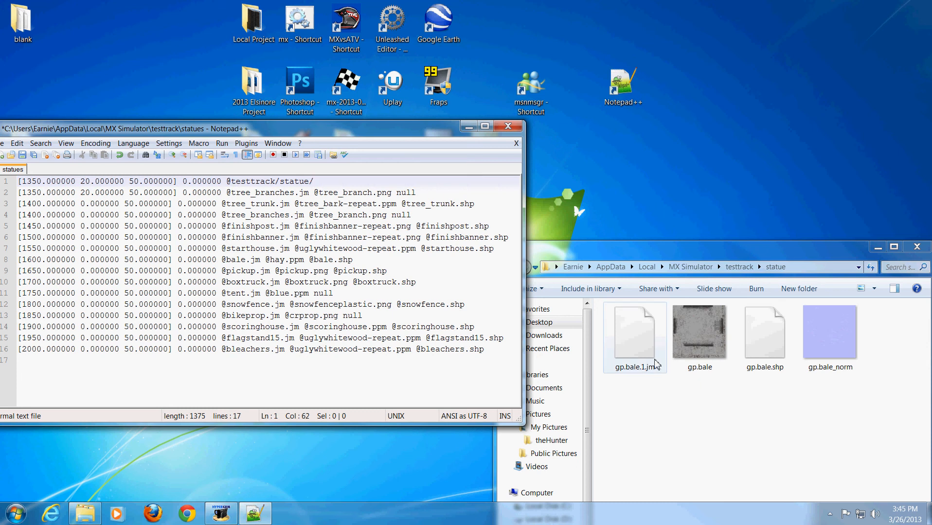
right_click(643, 350)
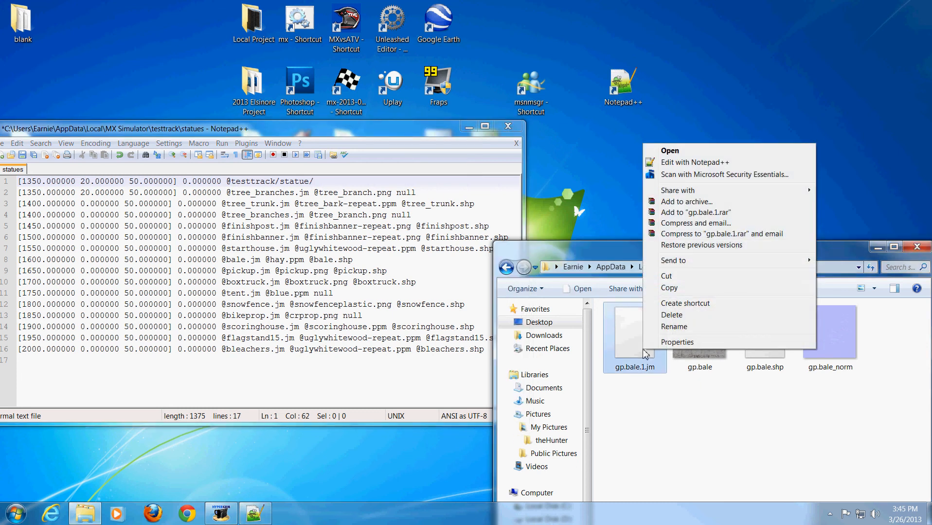
click(675, 326)
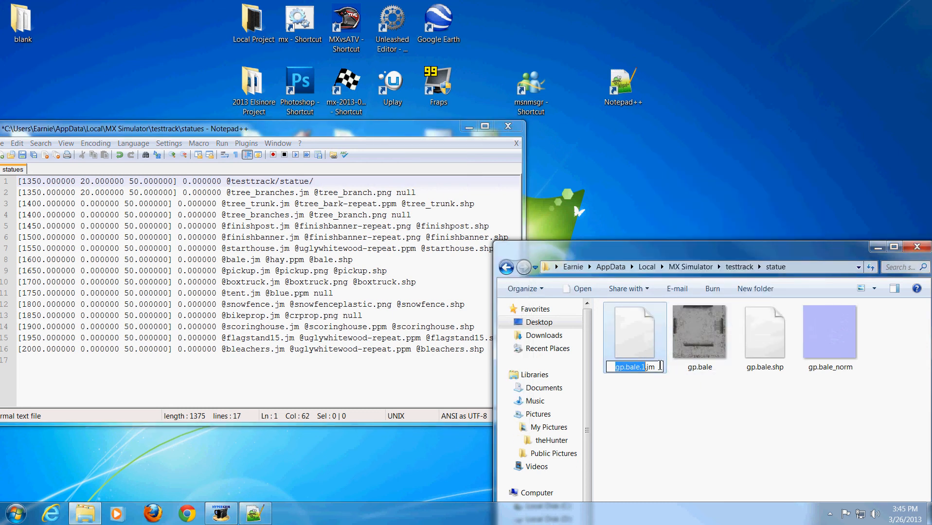
drag(659, 365, 606, 362)
right_click(625, 368)
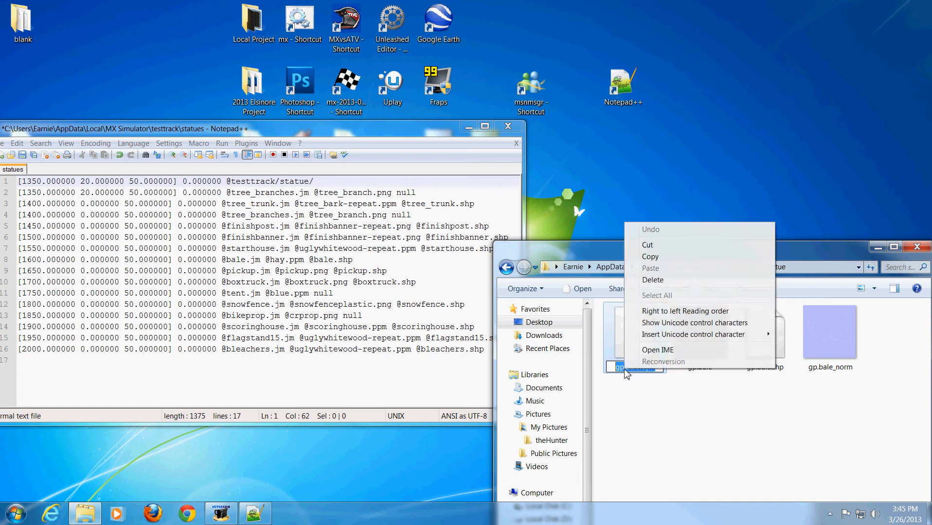
click(675, 263)
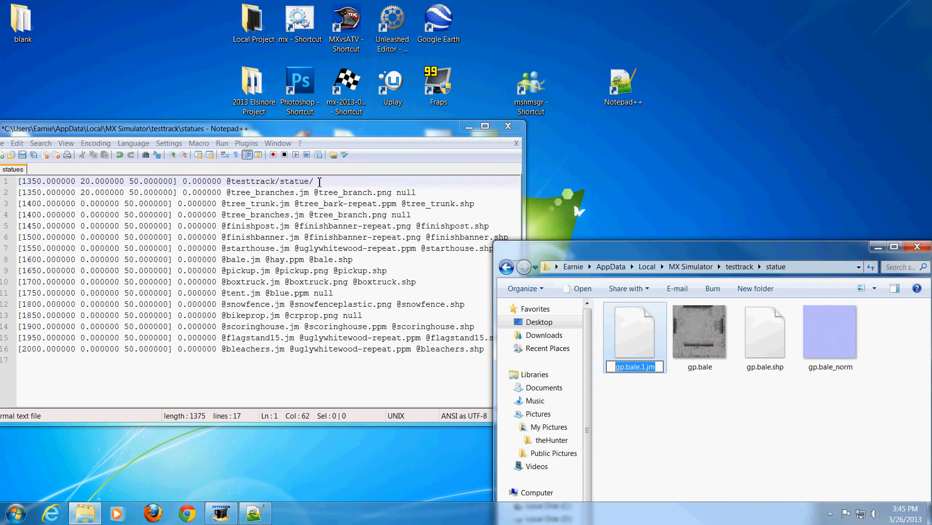
click(341, 183)
right_click(318, 182)
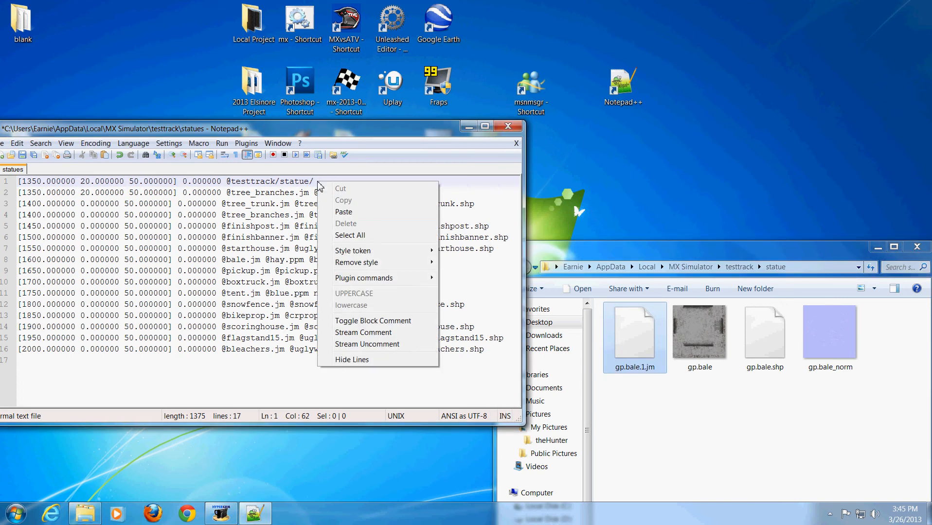
click(343, 212)
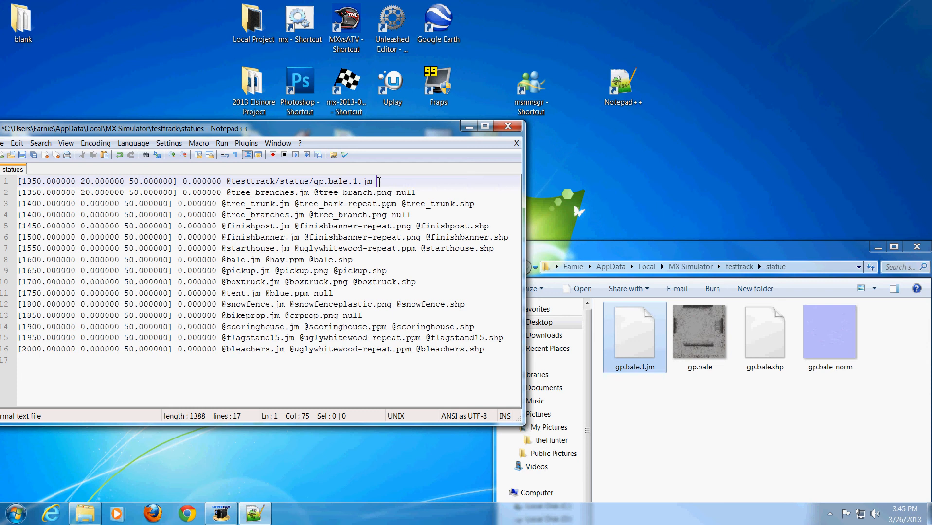
text(@testtrack/statue)
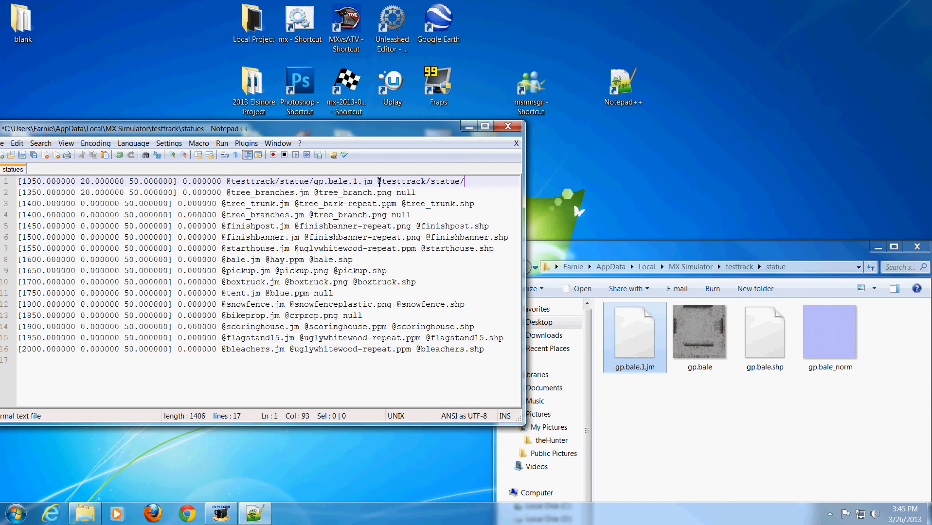
click(685, 340)
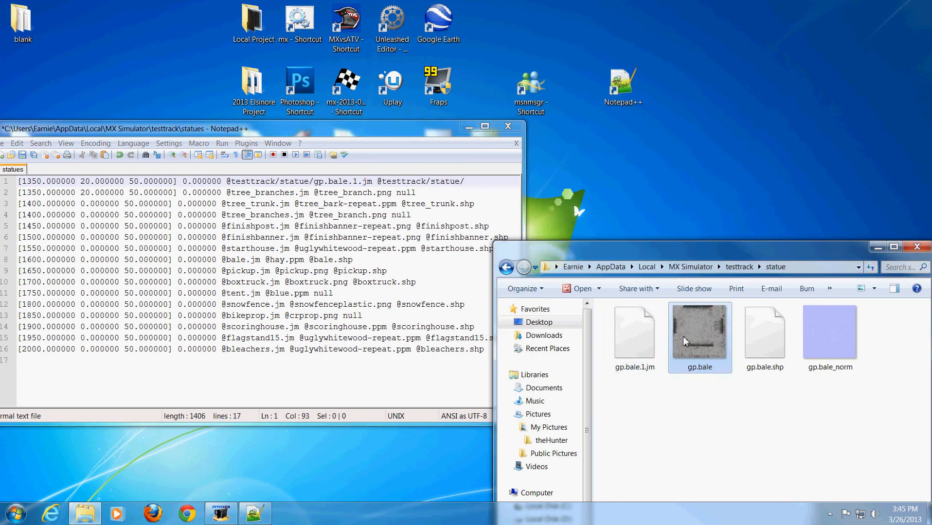
right_click(684, 340)
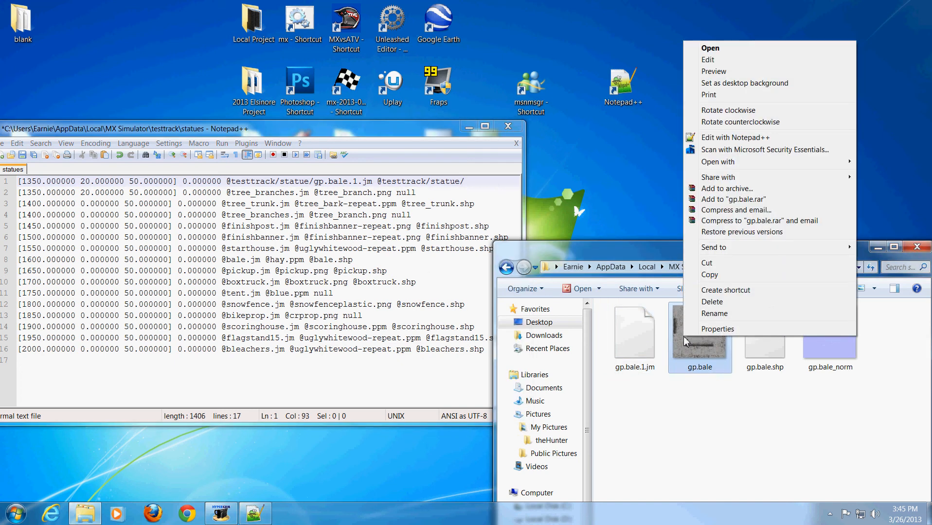
click(729, 276)
right_click(705, 323)
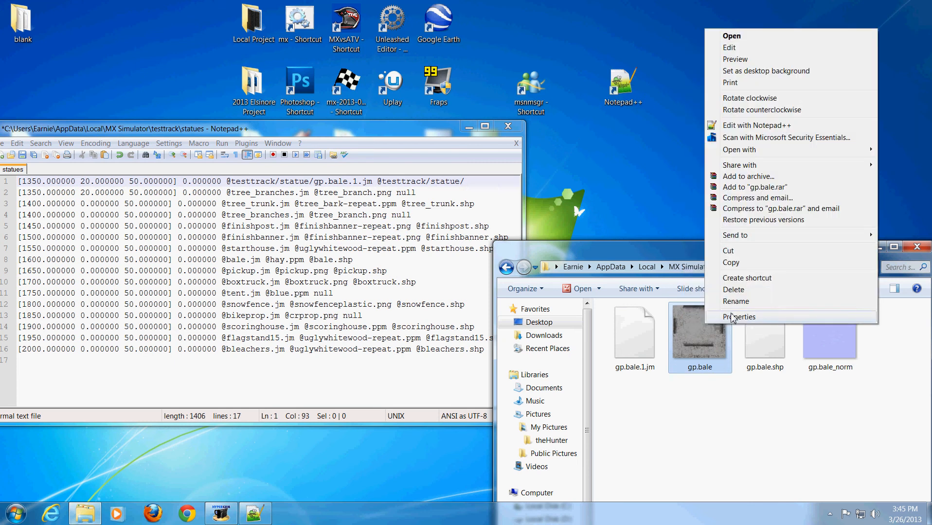
click(734, 301)
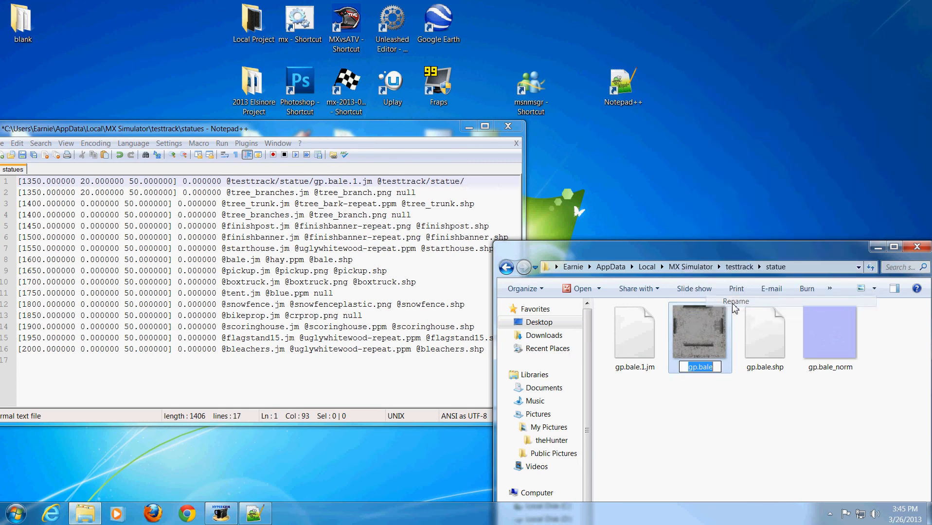
right_click(714, 365)
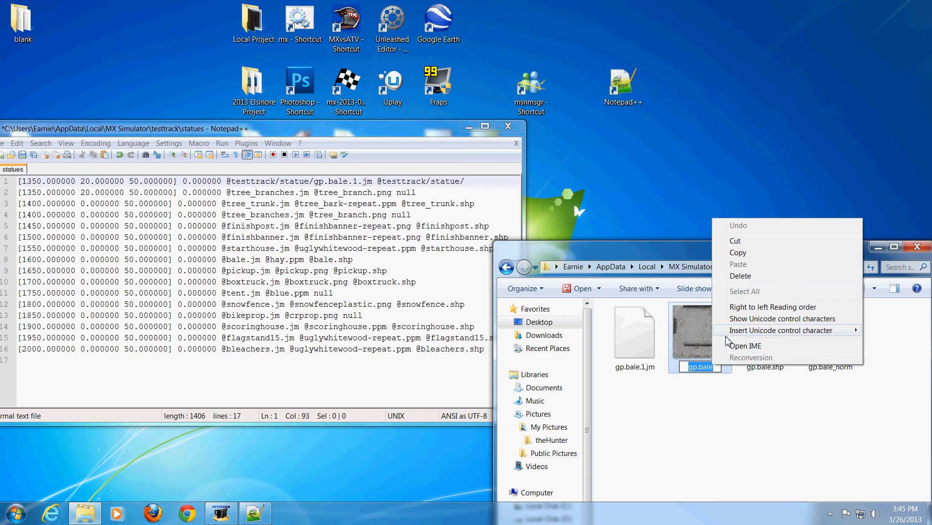
click(737, 253)
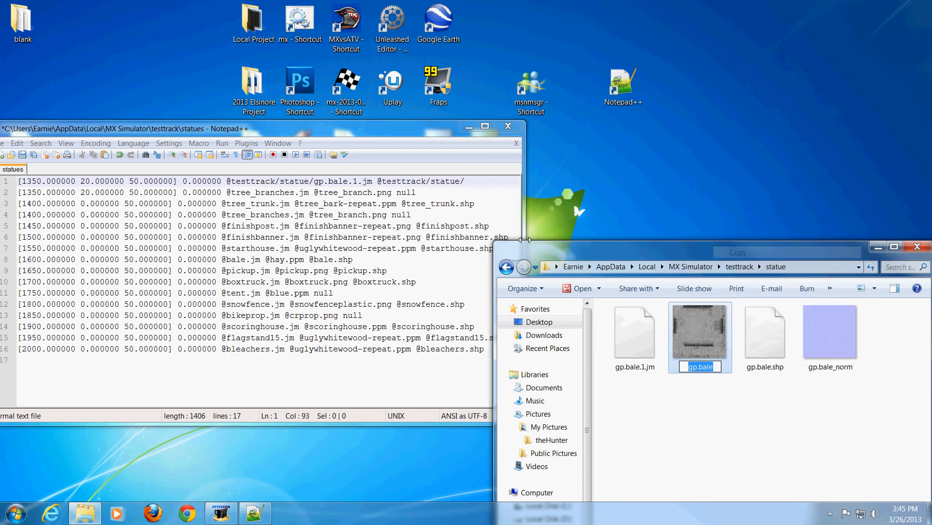
right_click(471, 182)
click(504, 210)
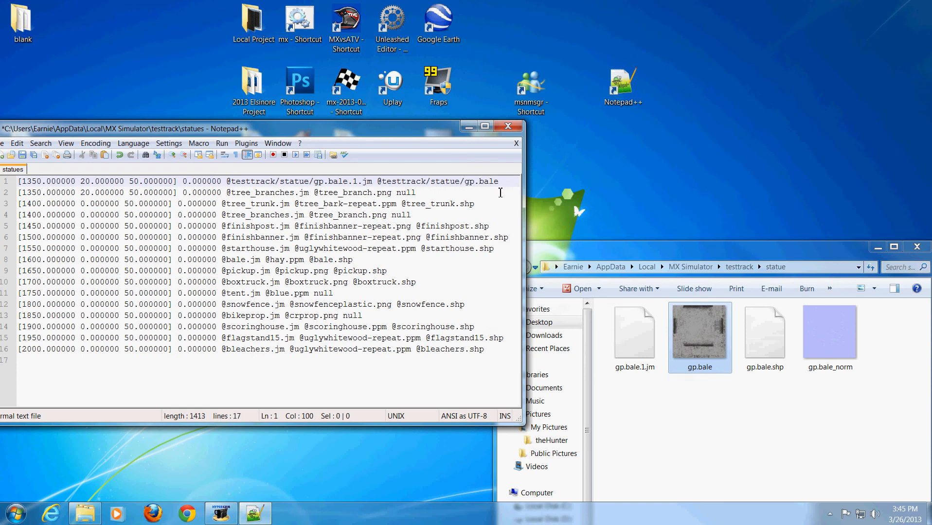
text(.png)
drag(523, 299, 598, 311)
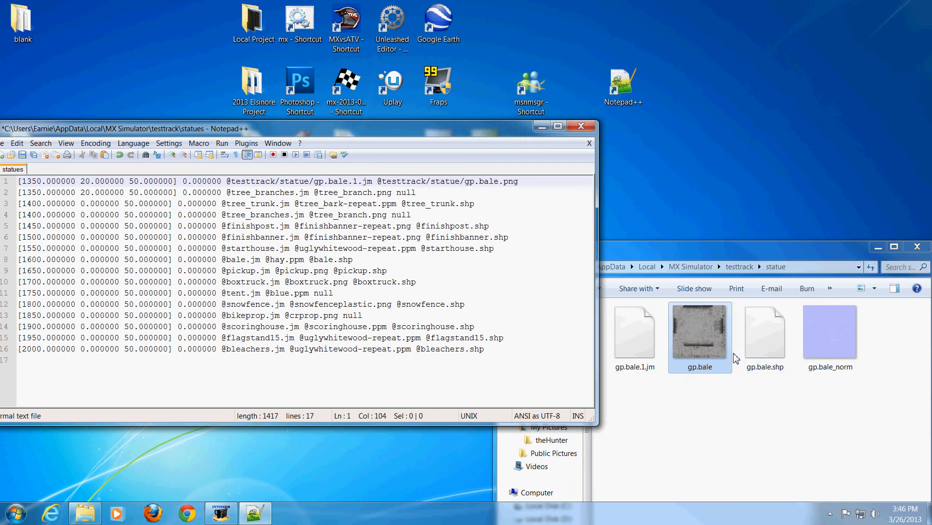
drag(597, 325, 633, 325)
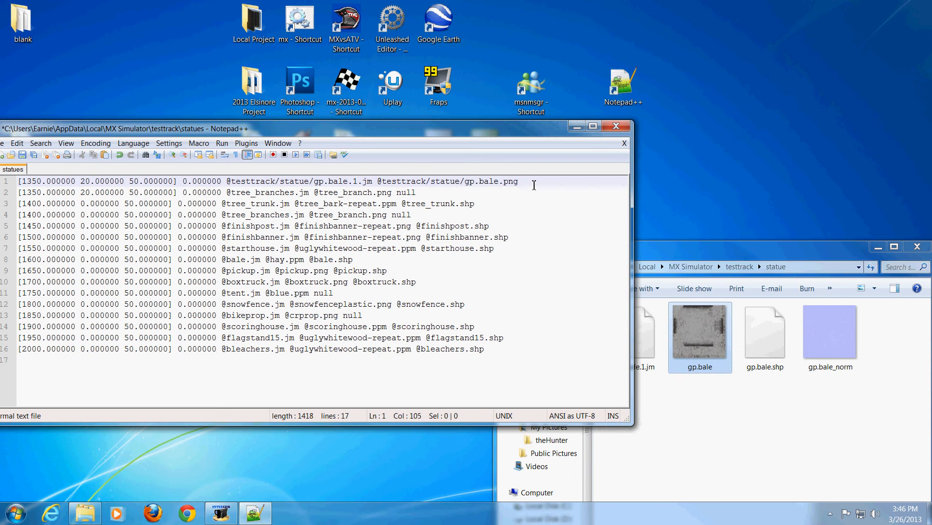
text(@testtrack/staue)
key(BackSpace)
key(BackSpace)
text(tue/)
click(768, 341)
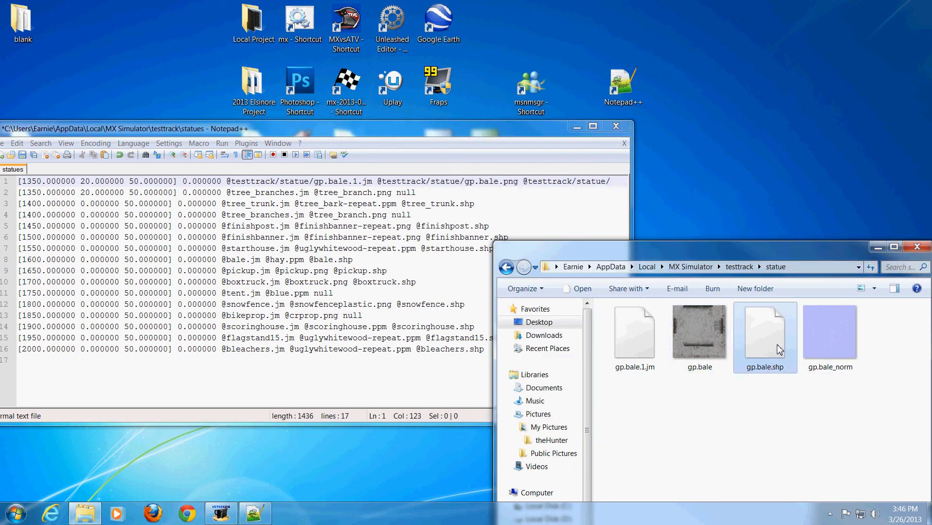
right_click(787, 346)
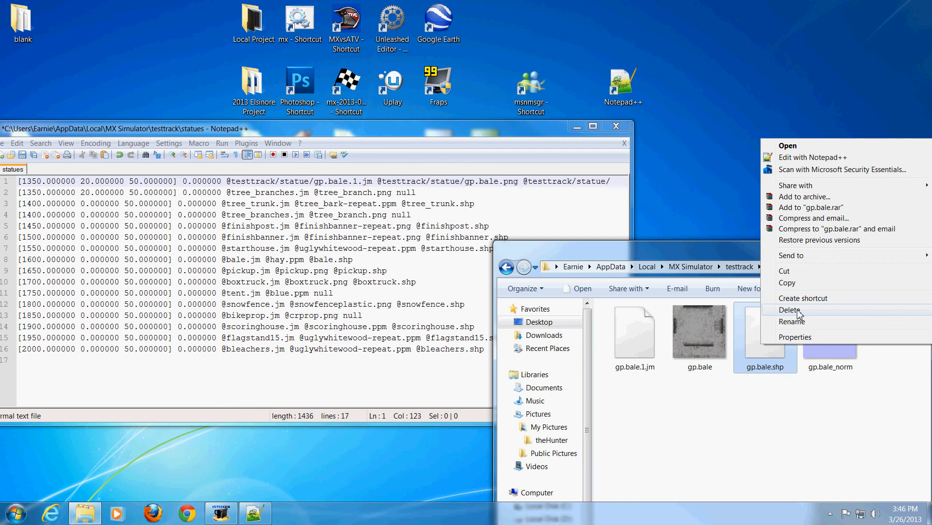
click(797, 321)
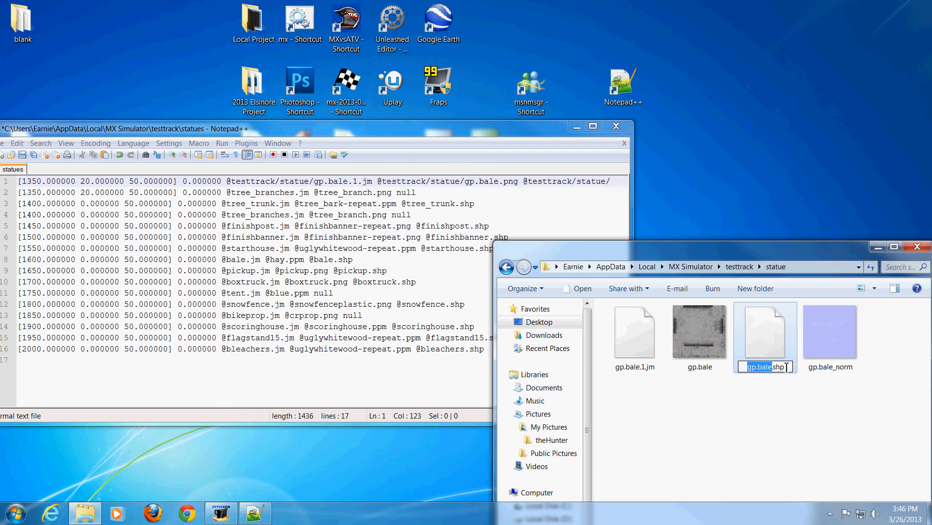
drag(786, 367, 727, 367)
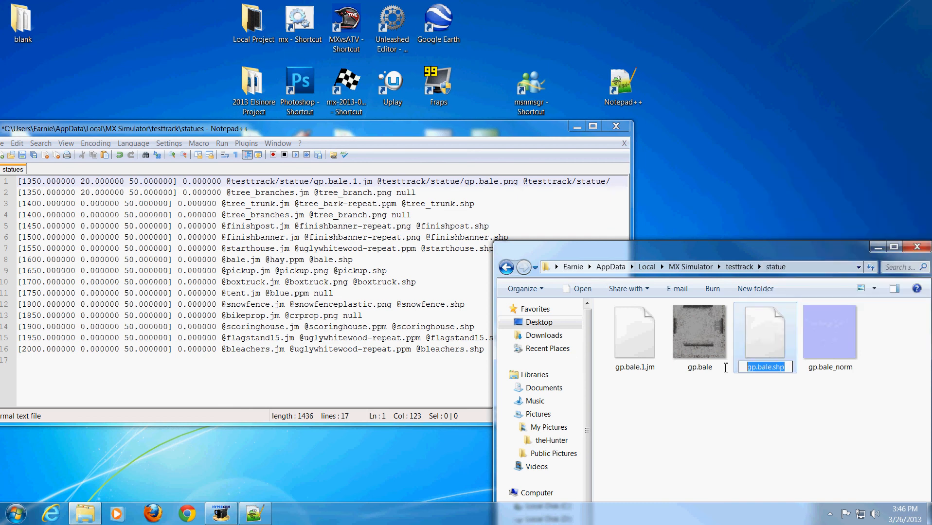
right_click(757, 369)
click(784, 254)
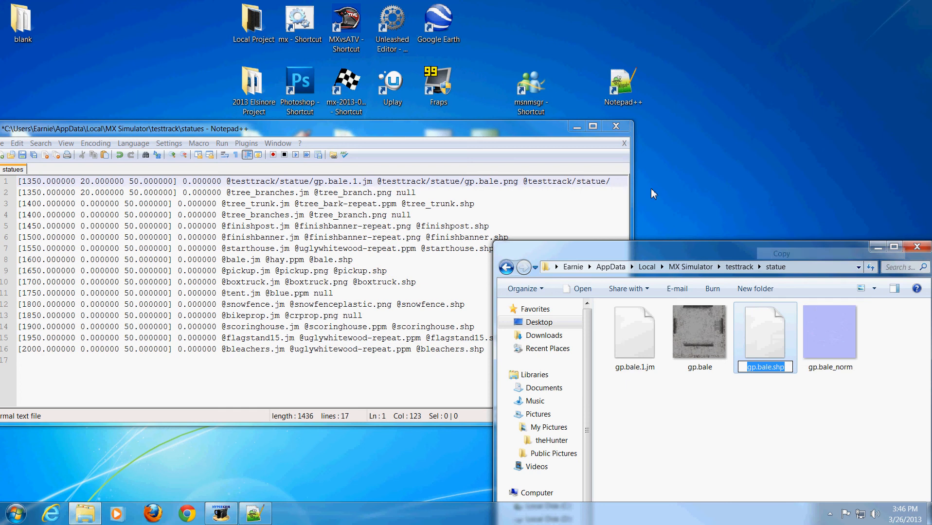
click(614, 184)
right_click(613, 184)
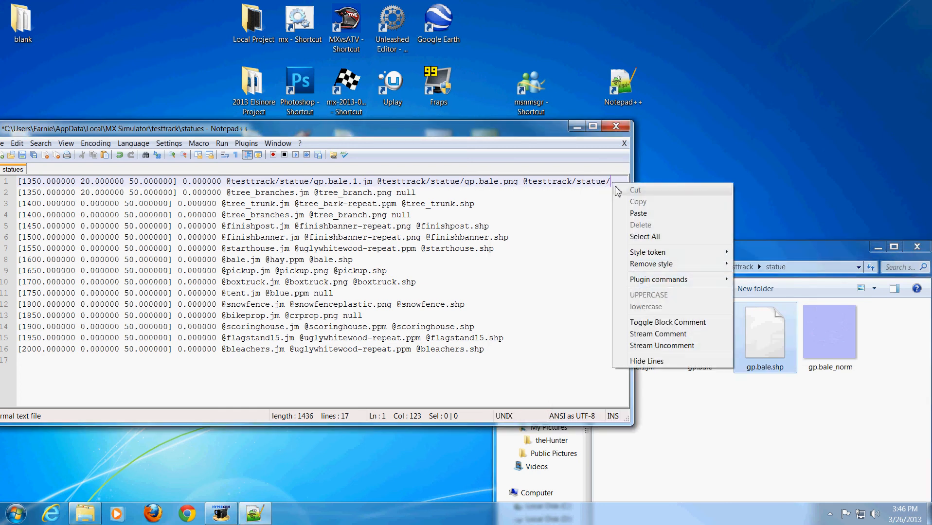
click(646, 214)
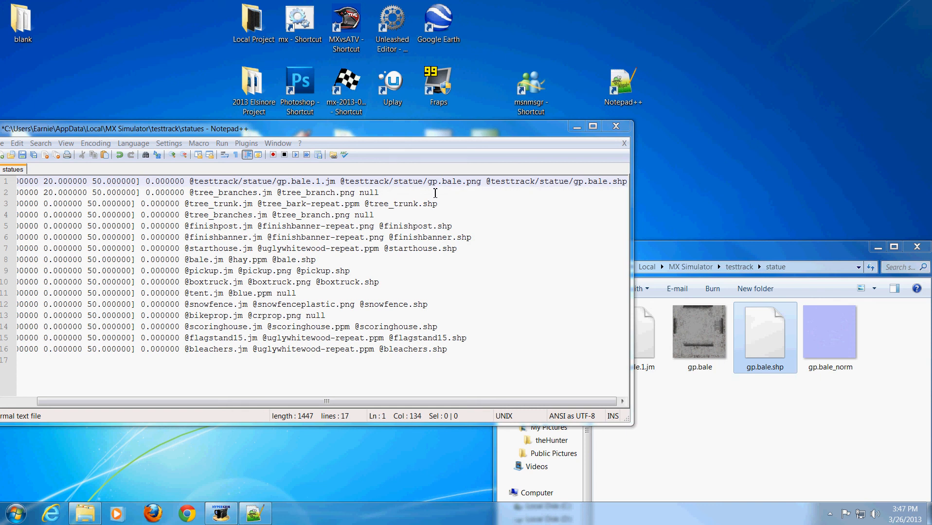
- Bring the whole Notepad++ window into view and set the second coordinate in line 1's brackets to 0
drag(320, 133, 406, 133)
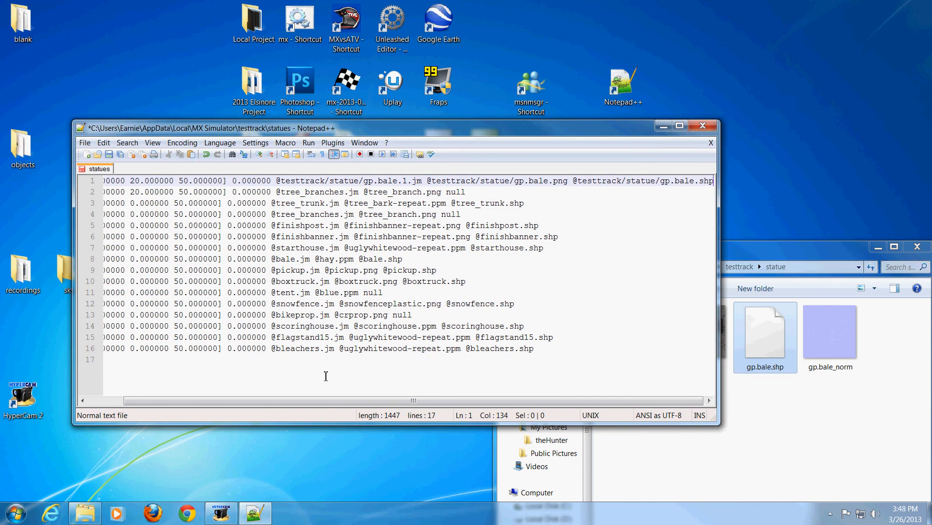
drag(309, 401, 273, 401)
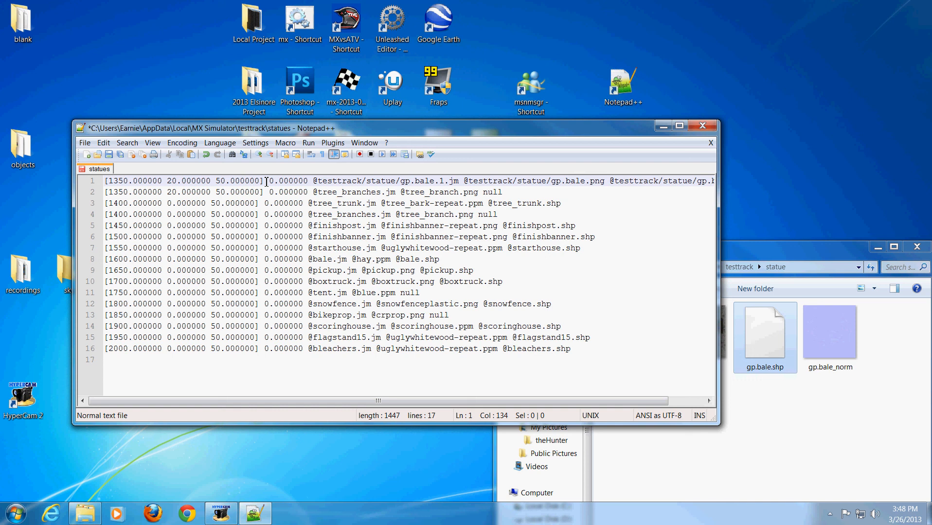
drag(266, 182, 106, 184)
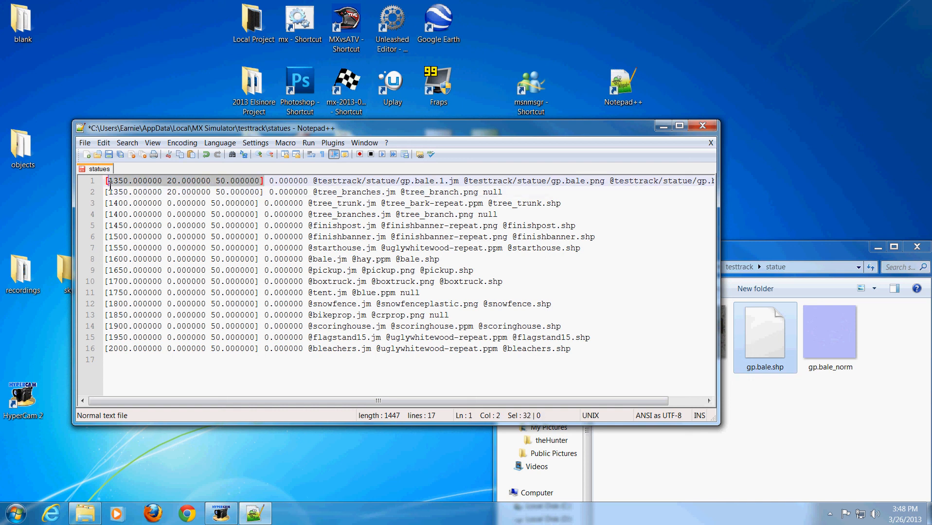
click(265, 181)
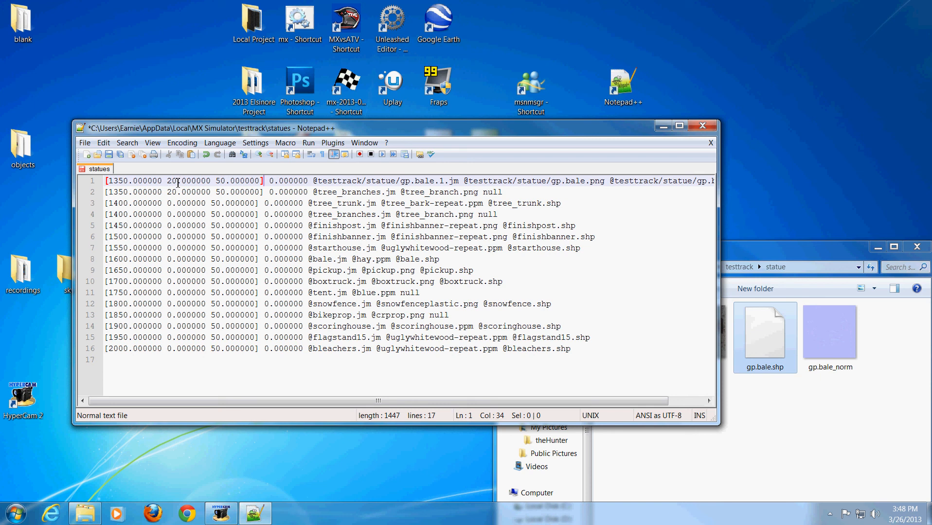
click(178, 181)
drag(177, 182, 168, 182)
text(0)
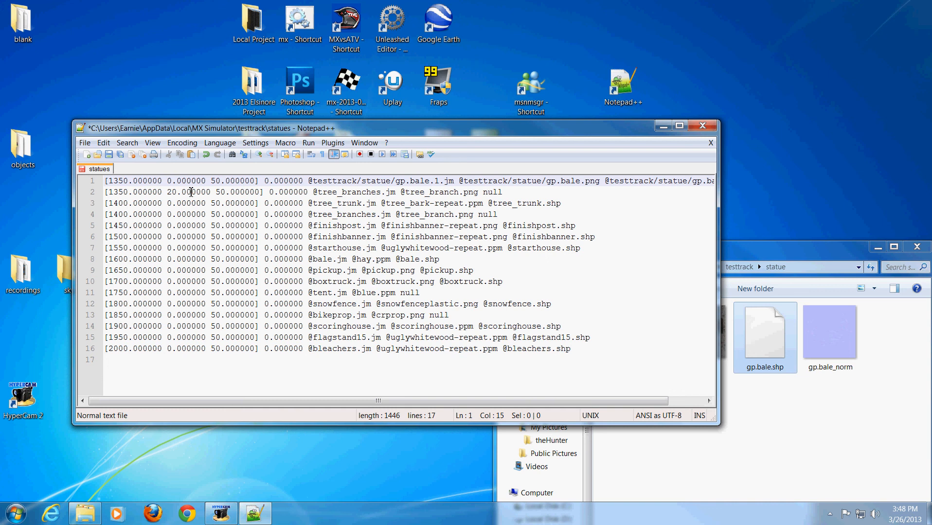
- Try -25 as the second coordinate on line 1 and revert it to 0
key(BackSpace)
text(-25)
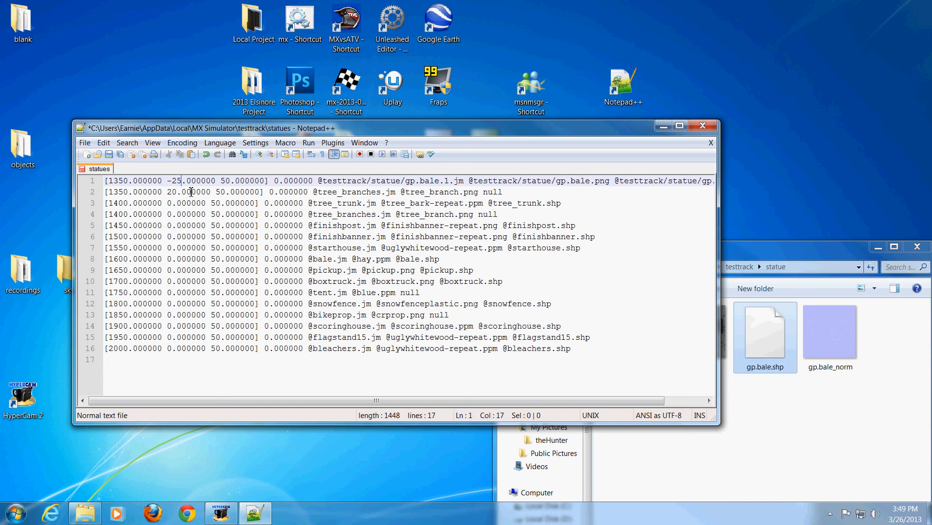
key(BackSpace)
key(BackSpace)
key(BackSpace)
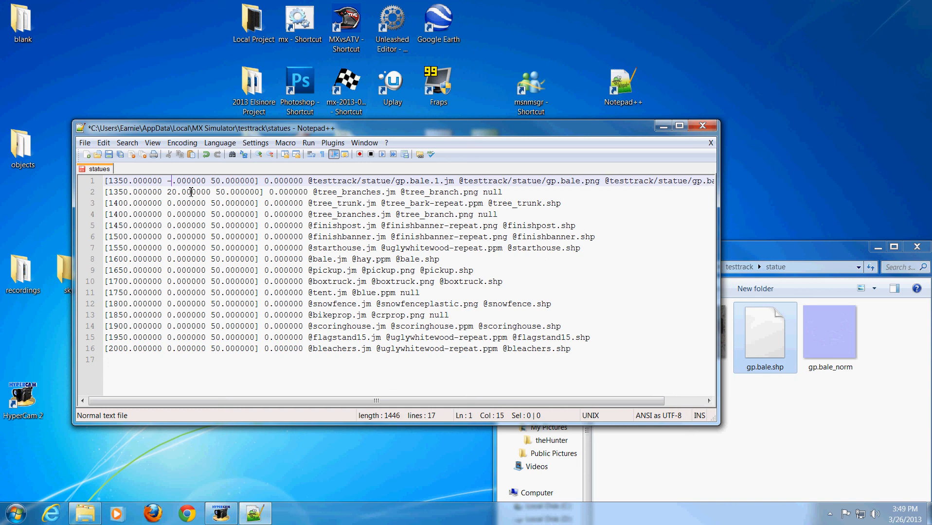
text(0)
- Save the statues file and close Notepad++
click(109, 155)
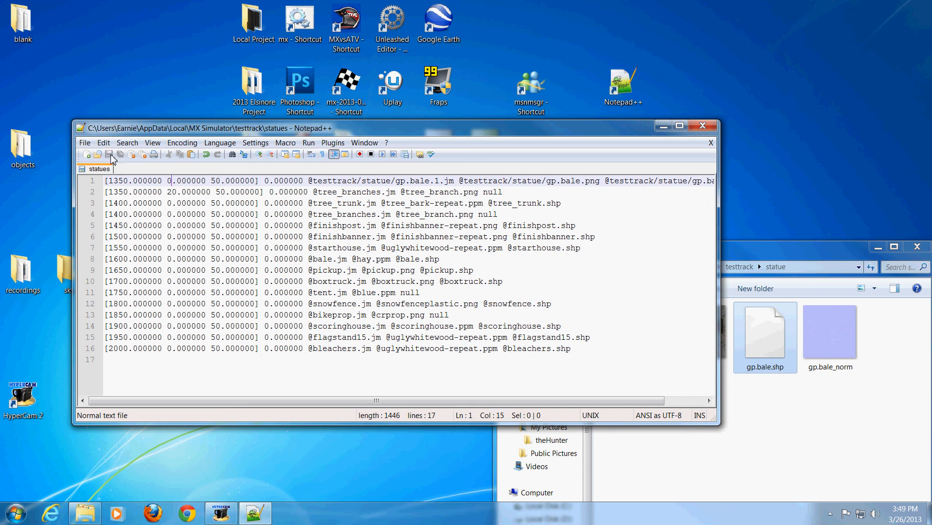
click(711, 141)
click(702, 126)
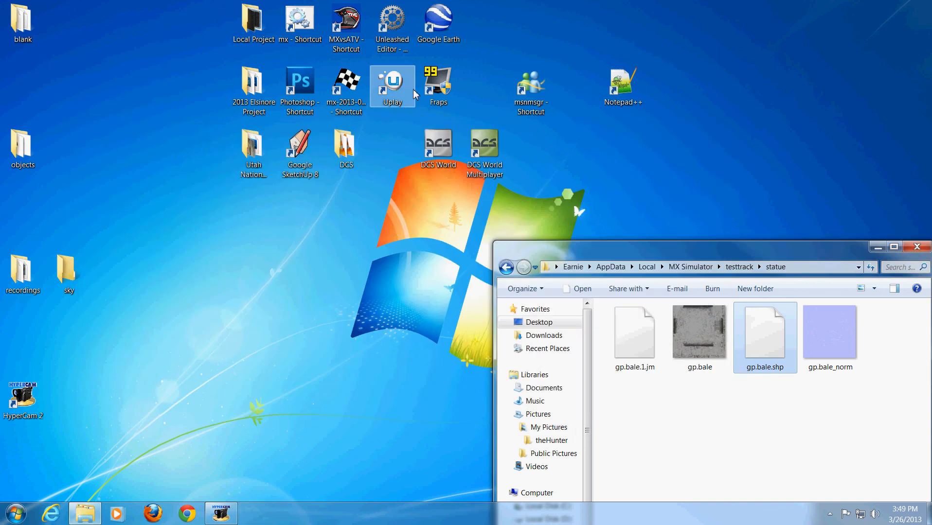
- Launch MX Simulator from the desktop, maximize it, and start a time trial on Test track
double_click(352, 95)
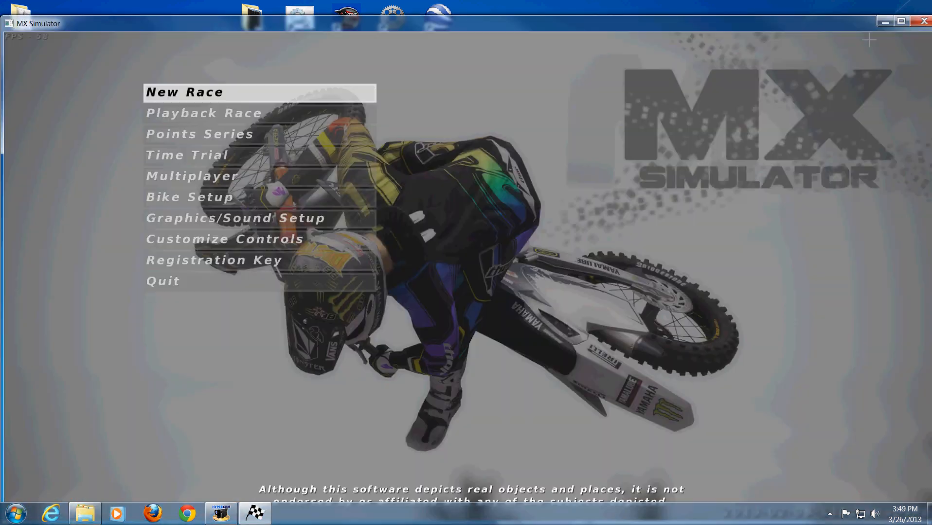
click(901, 21)
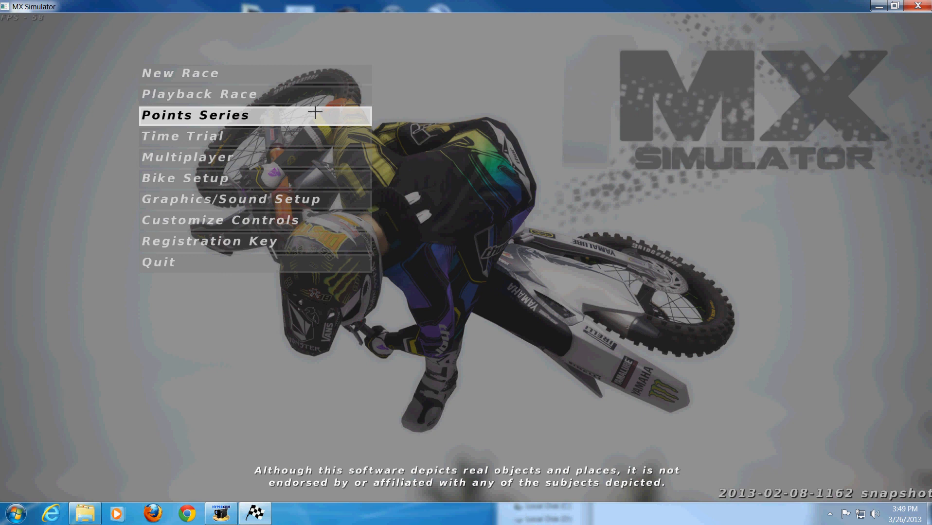
click(314, 136)
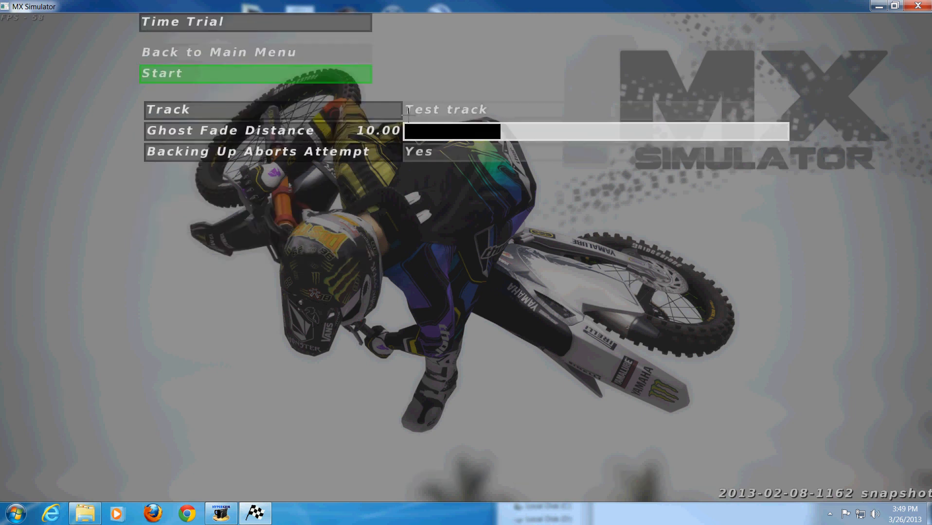
click(314, 77)
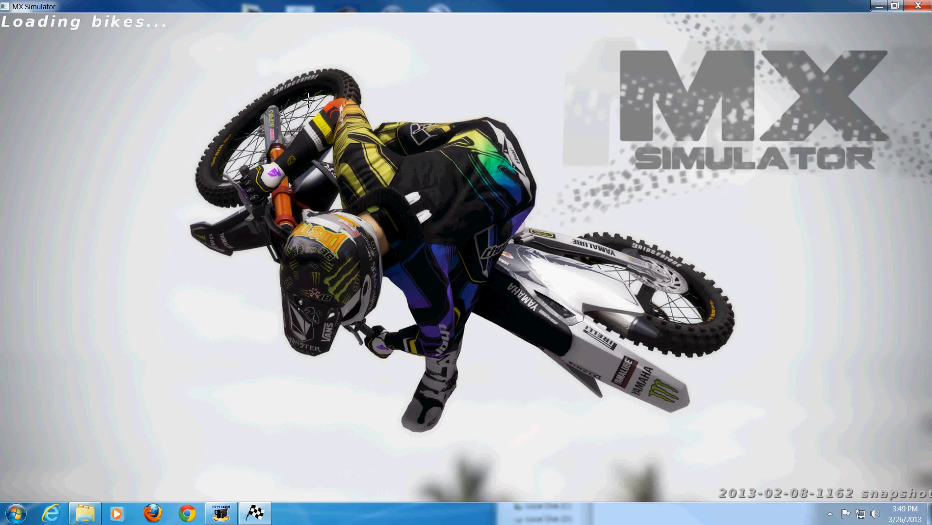
- Open the track editor in Statues mode and get a close view of the statue row near the map's edge
key(e)
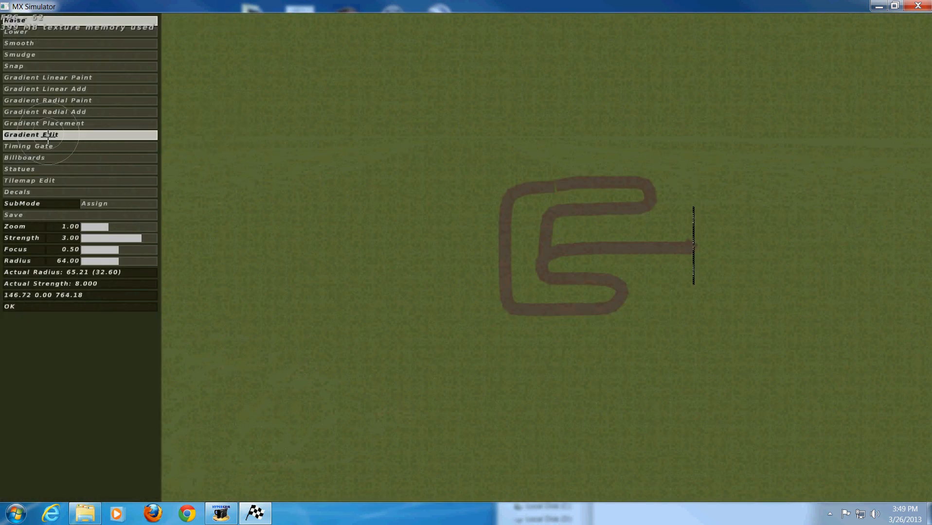
click(29, 168)
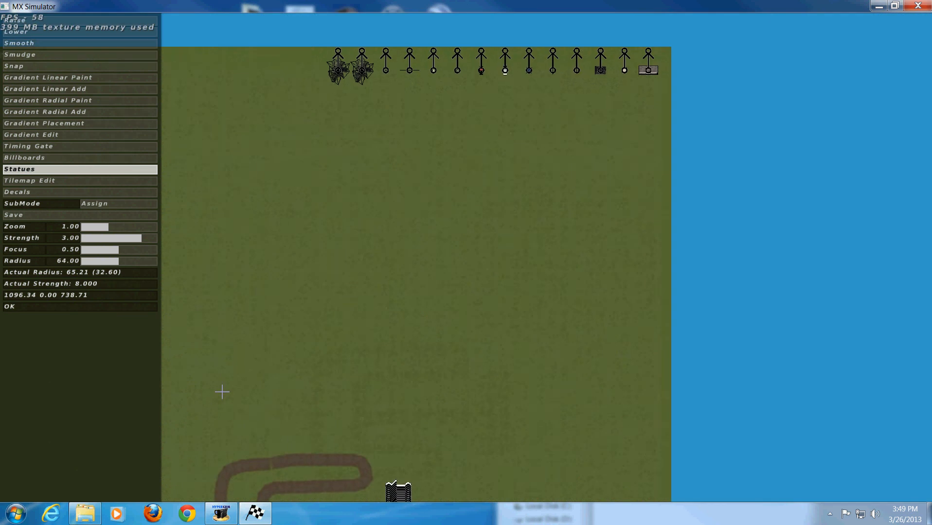
right_drag(405, 162, 438, 328)
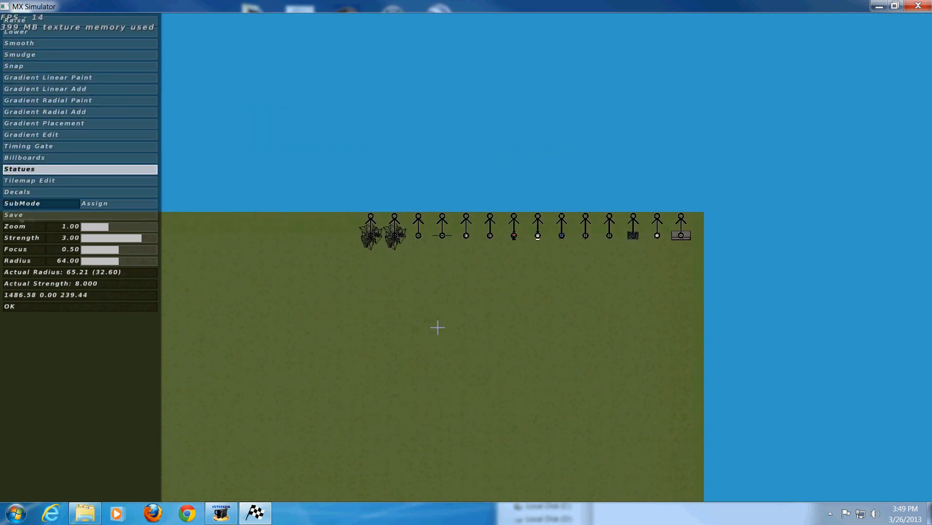
key(equal)
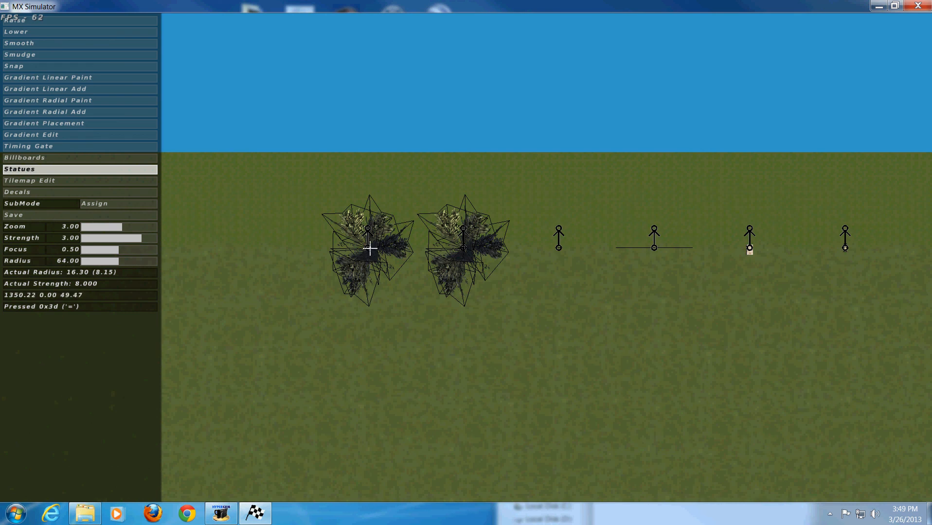
- Separate the gp.bale statue from the overlapping tree branches, placing it in open grass beside the first tree
drag(369, 248, 279, 280)
click(369, 249)
mouse_move(369, 250)
mouse_down()
mouse_move(398, 262)
mouse_move(377, 239)
mouse_up()
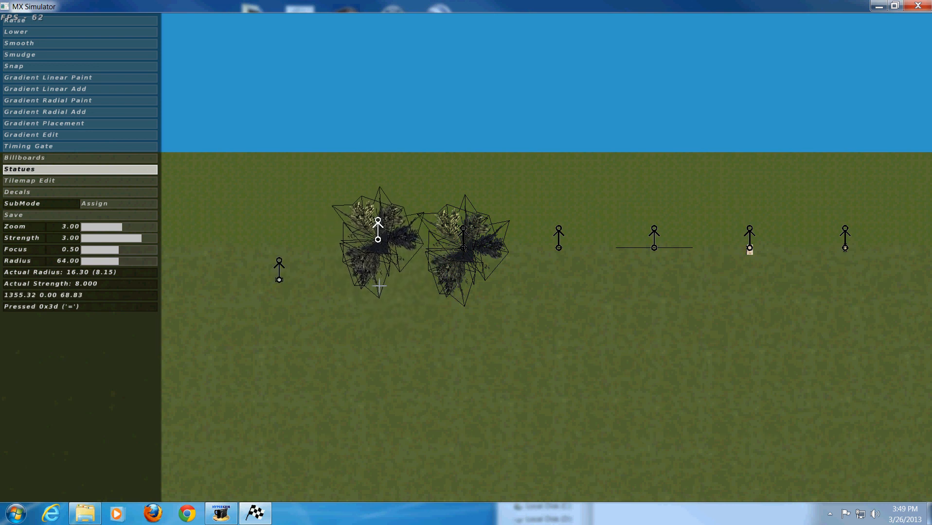
click(279, 280)
drag(280, 281, 282, 257)
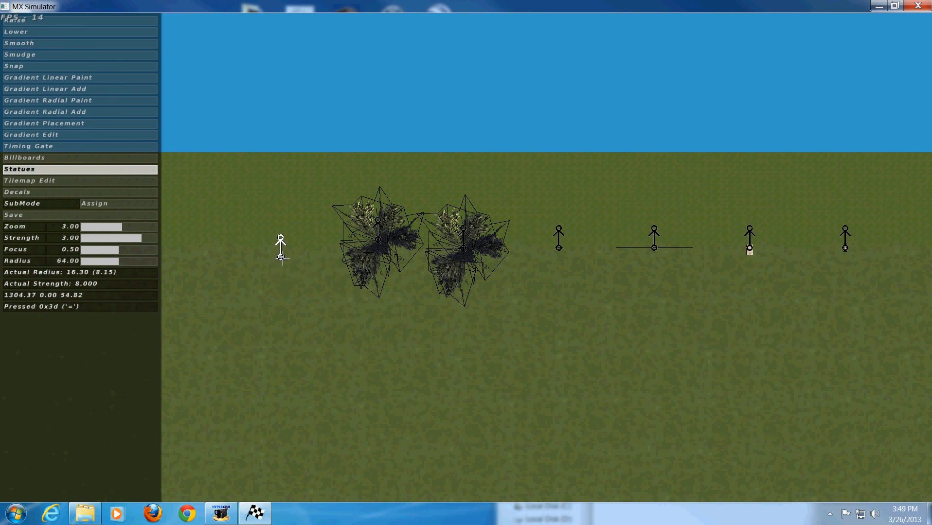
- Duplicate the selected gp.bale statue eight times along the inner edge of the first turn after the start straight
key(minus)
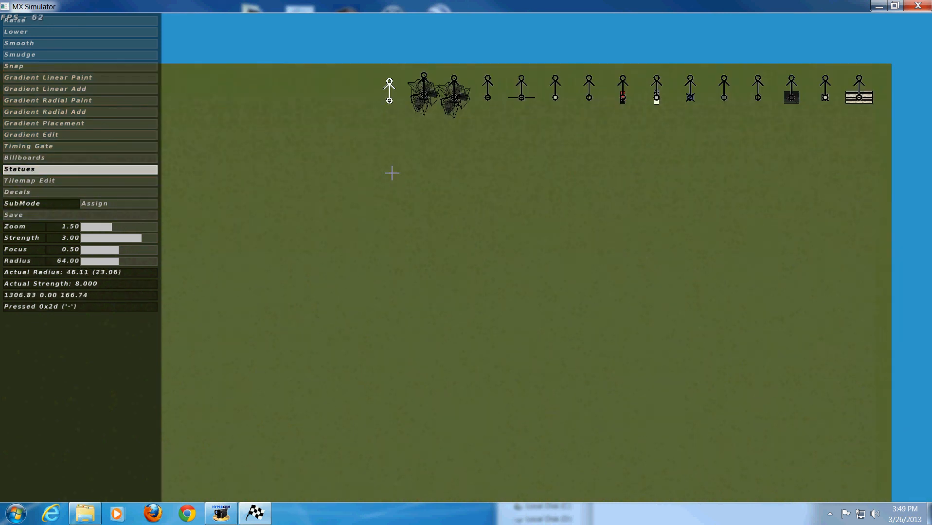
right_drag(387, 248, 355, 180)
right_drag(433, 333, 403, 87)
right_drag(412, 267, 487, 170)
key(equal)
key(equal)
key(equal)
right_drag(451, 253, 654, 88)
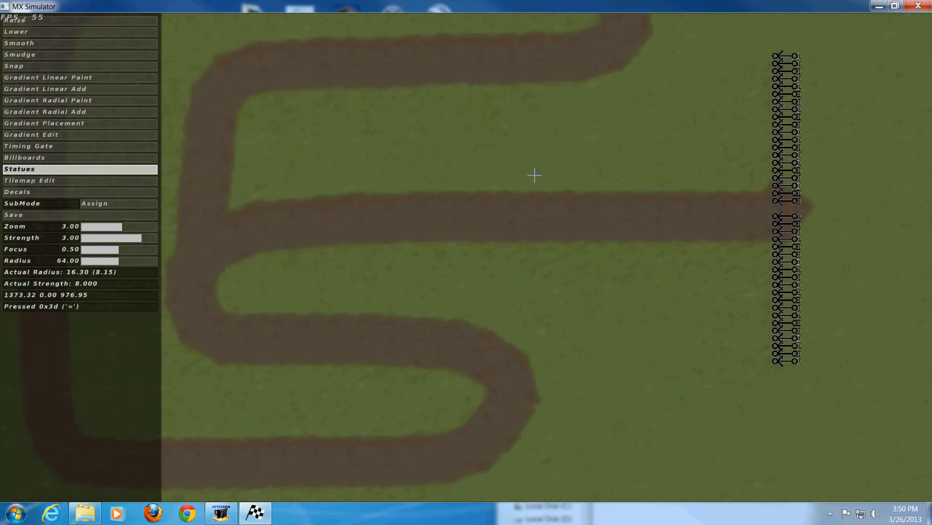
right_drag(524, 177, 653, 139)
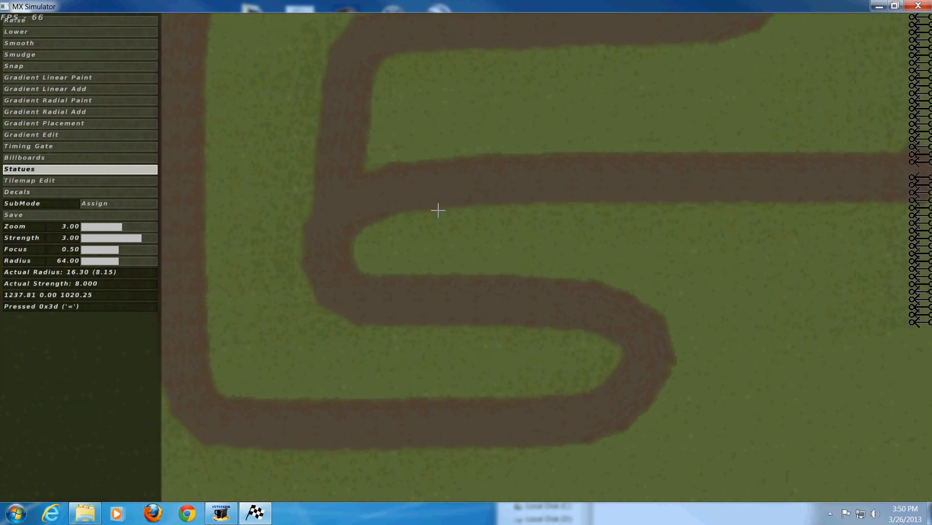
key(d)
key(d)
key(d)
key(d)
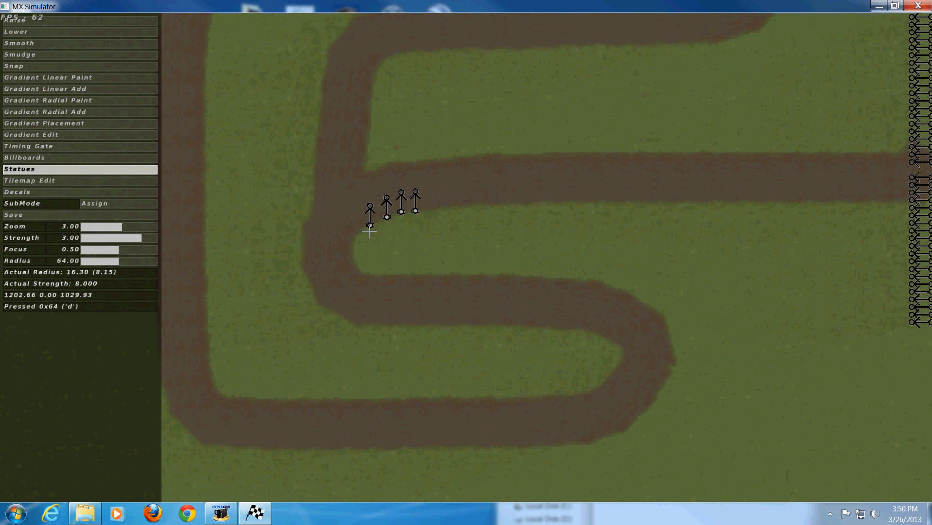
key(d)
key(d)
key(d)
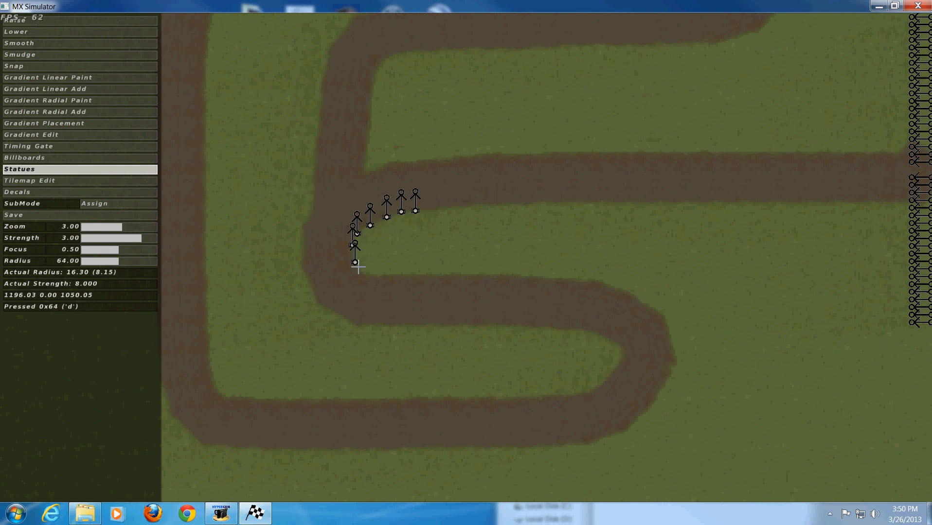
key(d)
- Place gp.bale copies along the outer edge of the first turn, continuing across the joining track section
key(d)
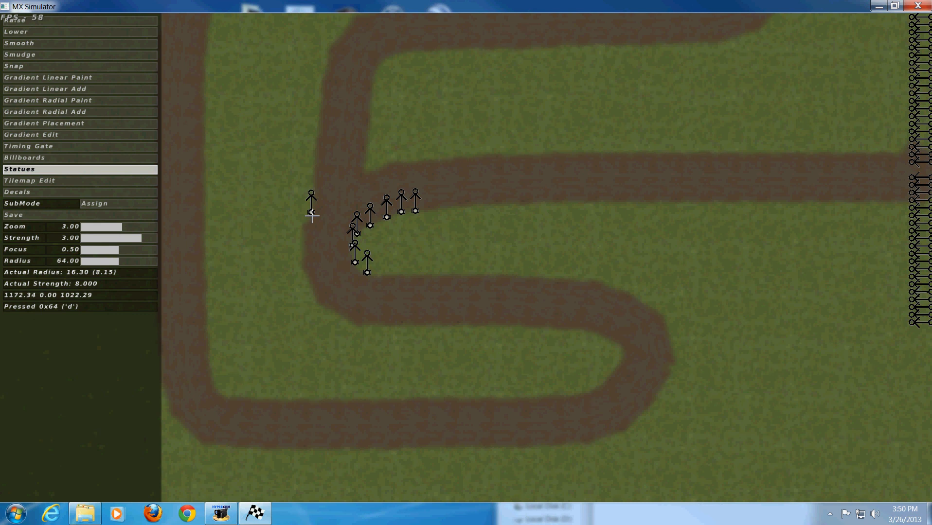
key(d)
click(307, 271)
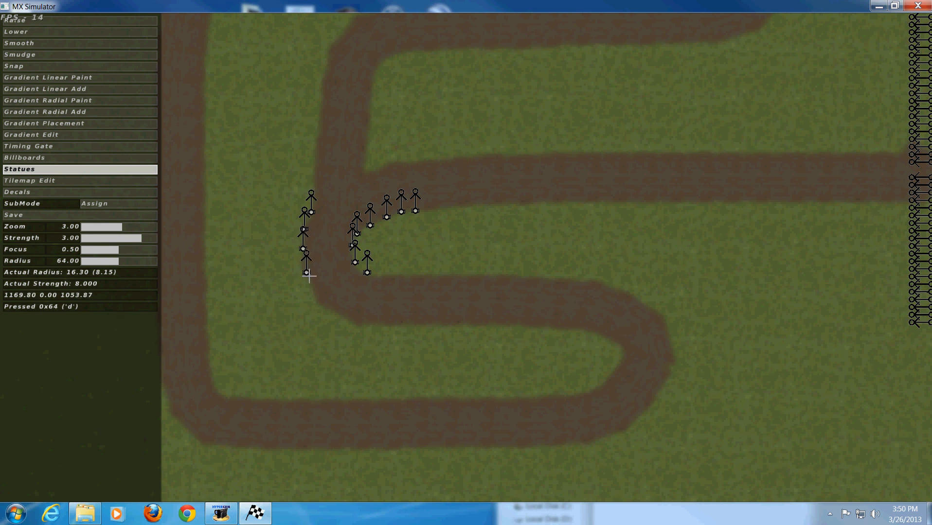
click(313, 290)
click(326, 192)
click(336, 184)
click(349, 179)
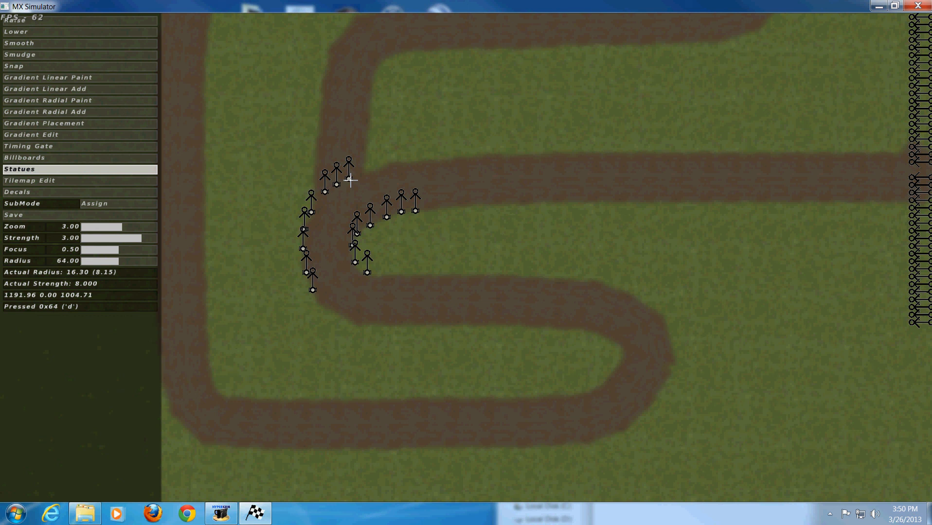
- Delete the three outer gp.bale statues crossing the joining track section and nudge the inner row's end bale on the start straight slightly
key(x)
key(x)
key(x)
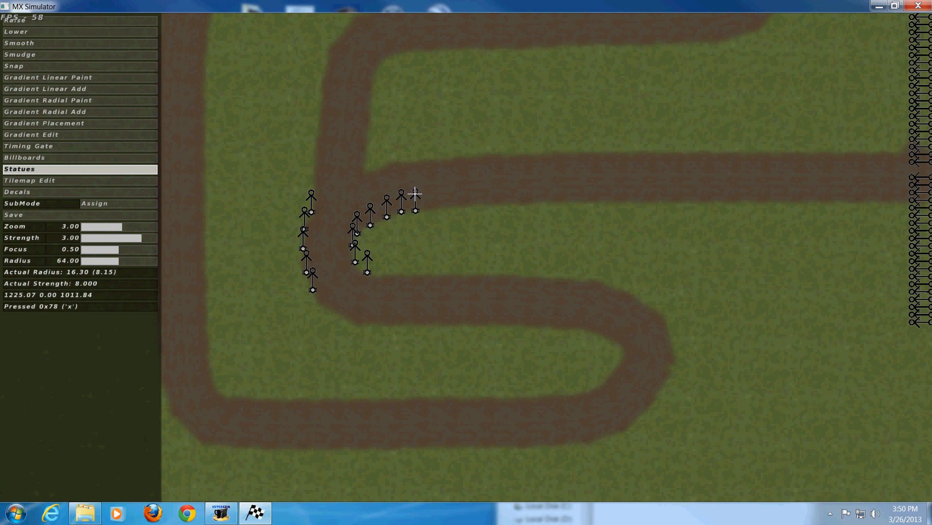
mouse_move(417, 194)
mouse_down()
mouse_move(407, 193)
mouse_move(437, 191)
mouse_move(389, 184)
mouse_move(442, 189)
mouse_move(387, 182)
mouse_move(433, 183)
mouse_move(414, 193)
mouse_up()
- Ride the bike from the start gate through the first turn to inspect the placed bales in the game view
key(e)
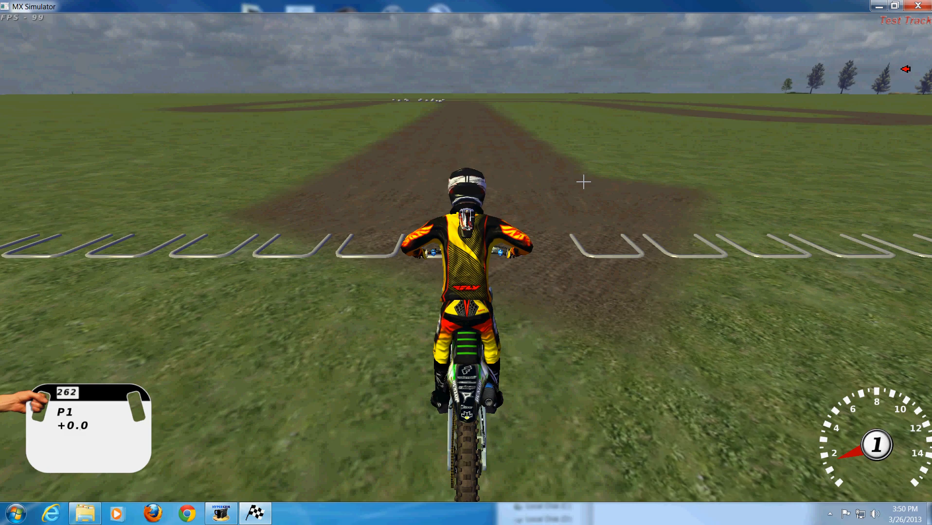
key(Up)
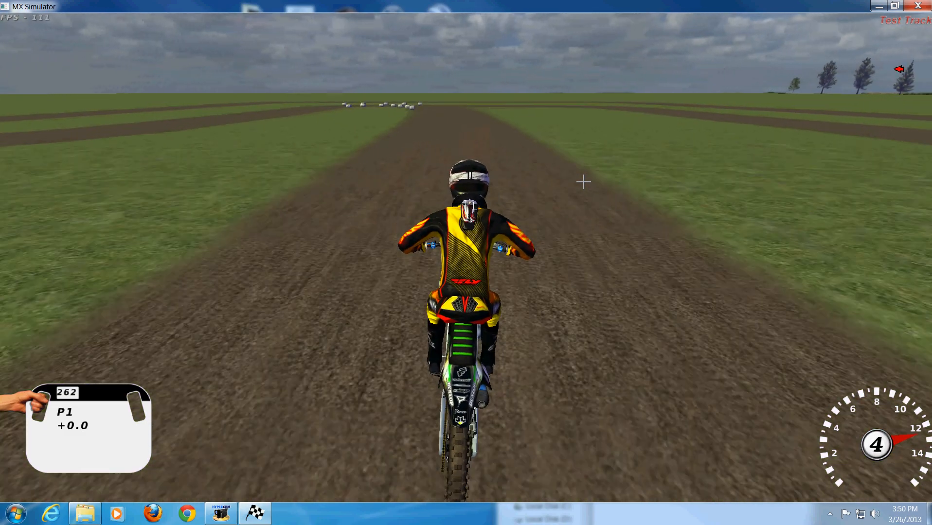
key(Left)
key(Down)
key(Left)
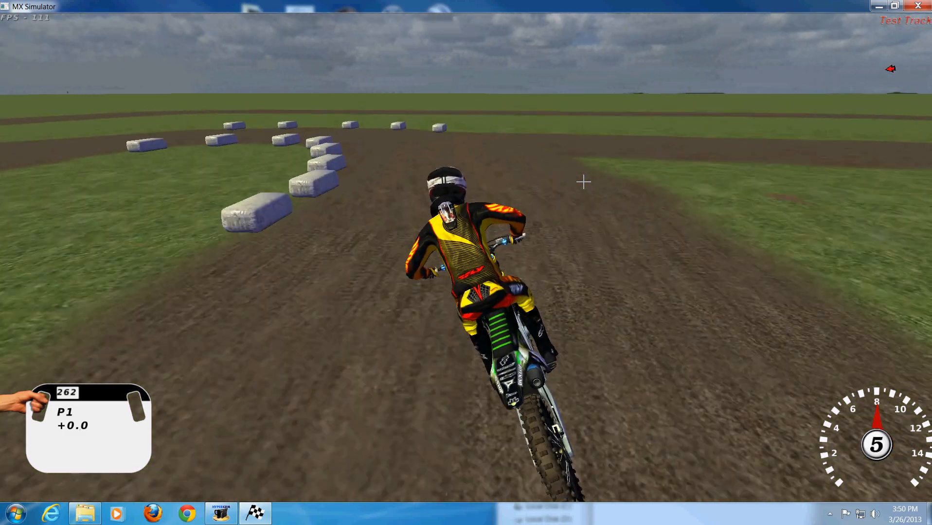
key(Left)
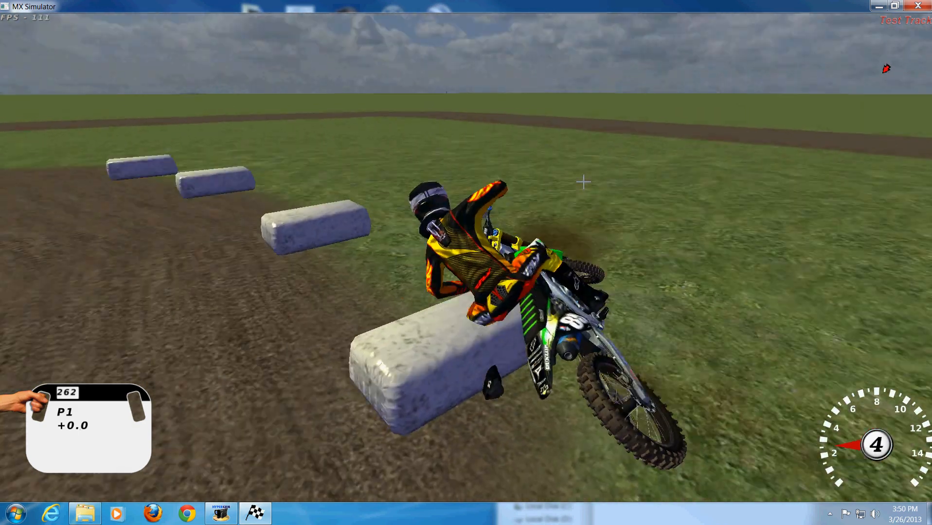
key(Up)
key(Left)
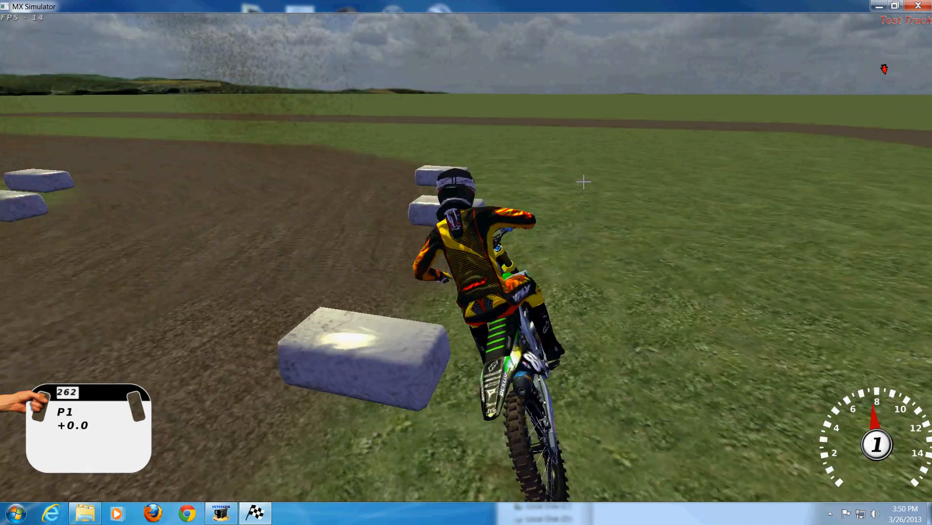
key(Up)
key(Left)
key(Right)
key(Left)
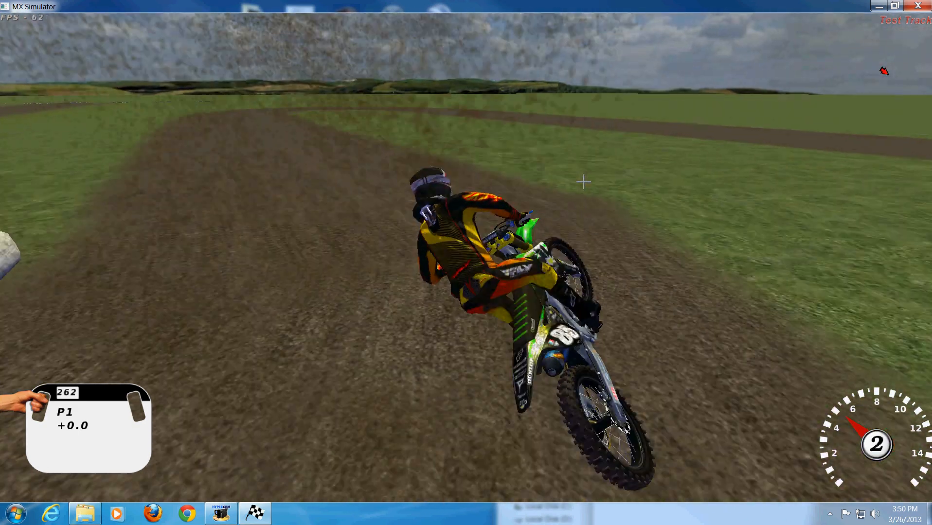
key(Left)
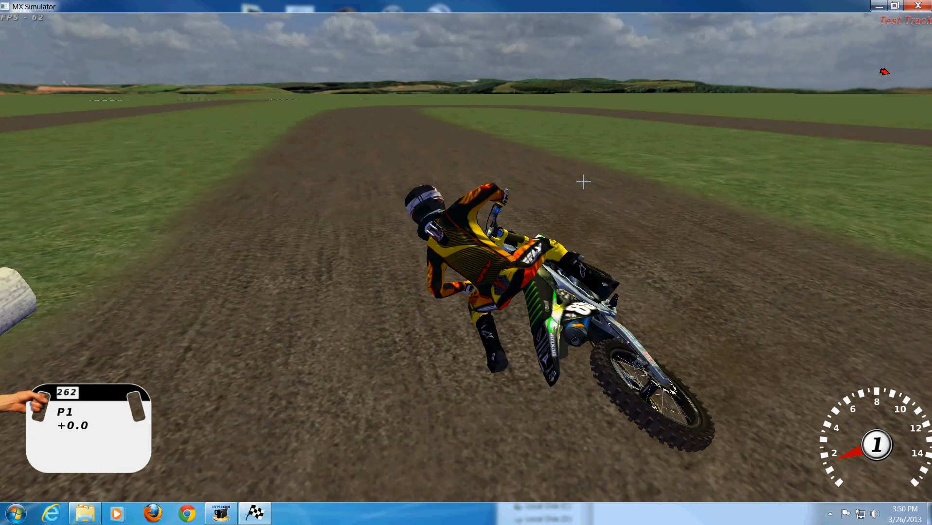
- Return to the overhead track editor, show the whole track, and quit MX Simulator
key(c)
key(x)
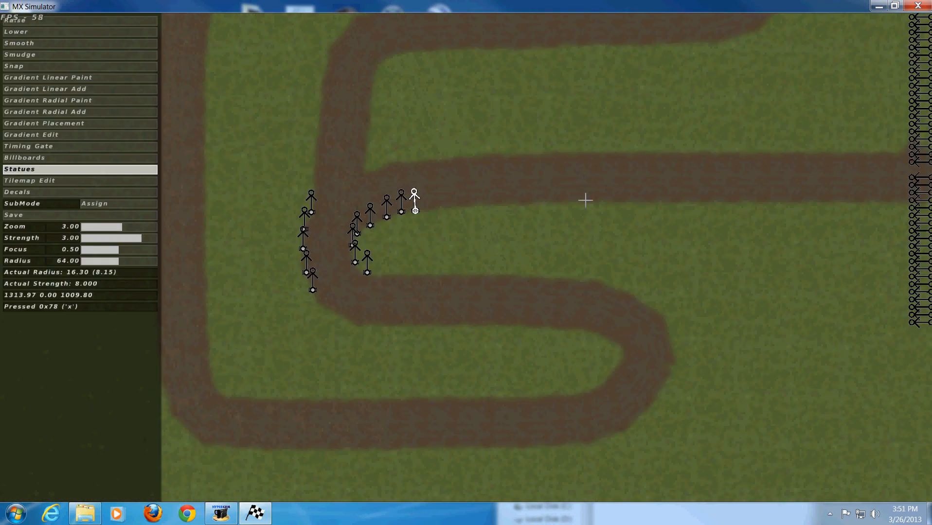
right_drag(684, 295, 454, 335)
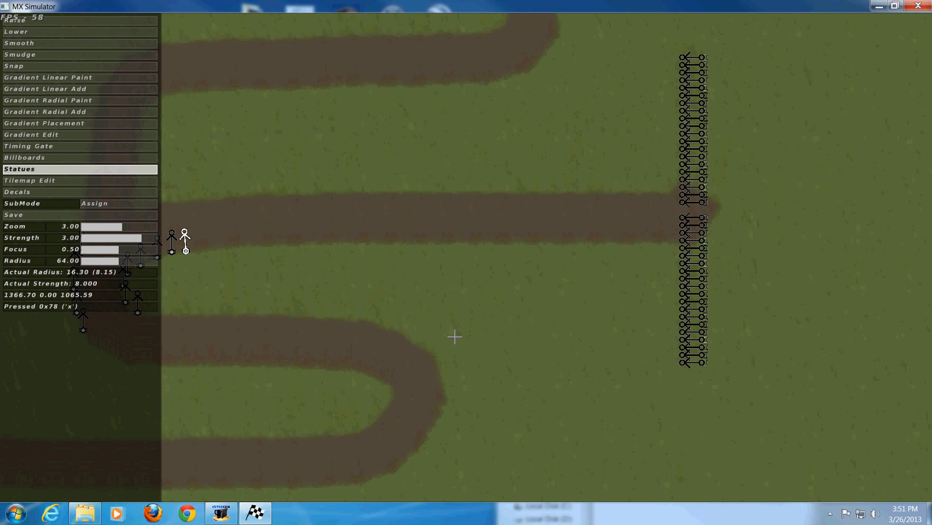
key(minus)
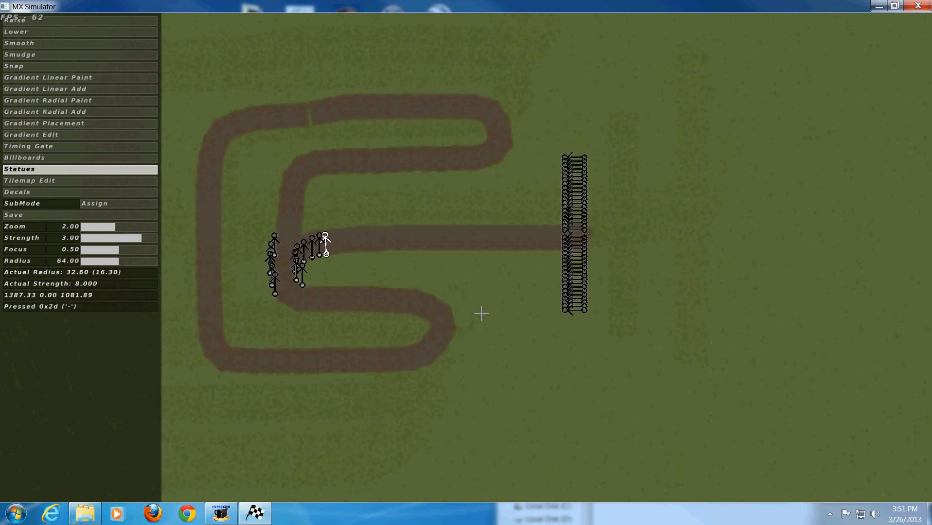
key(Escape)
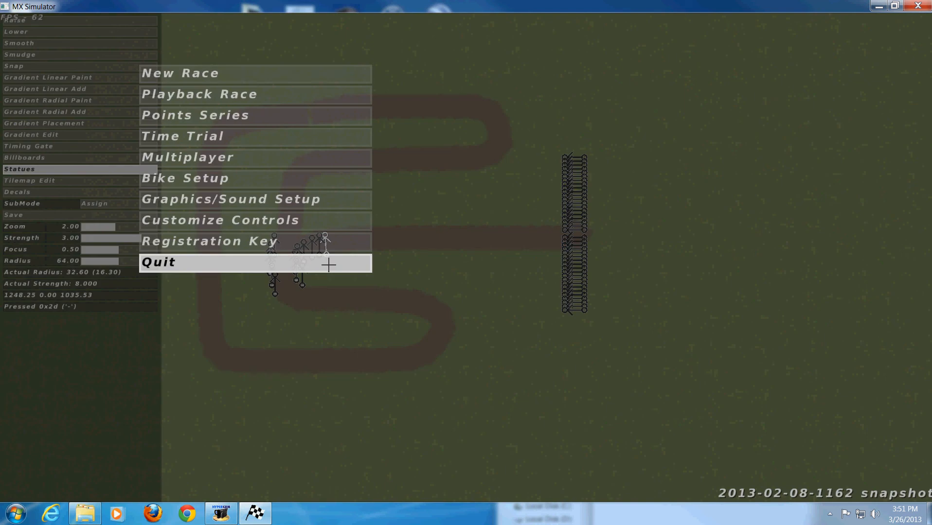
click(316, 261)
click(448, 254)
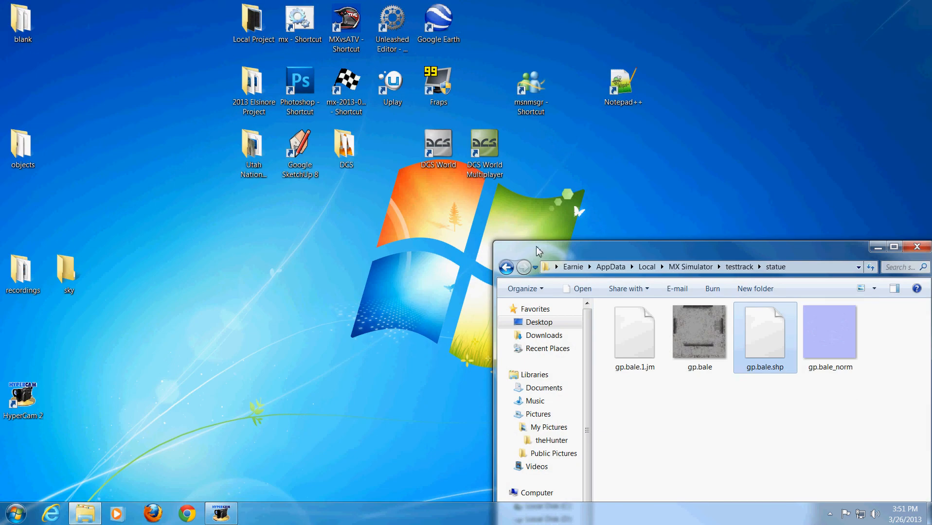
- Go up from the statue folder to the testtrack folder and move its window fully into view on the desktop
drag(600, 250, 527, 183)
key(BackSpace)
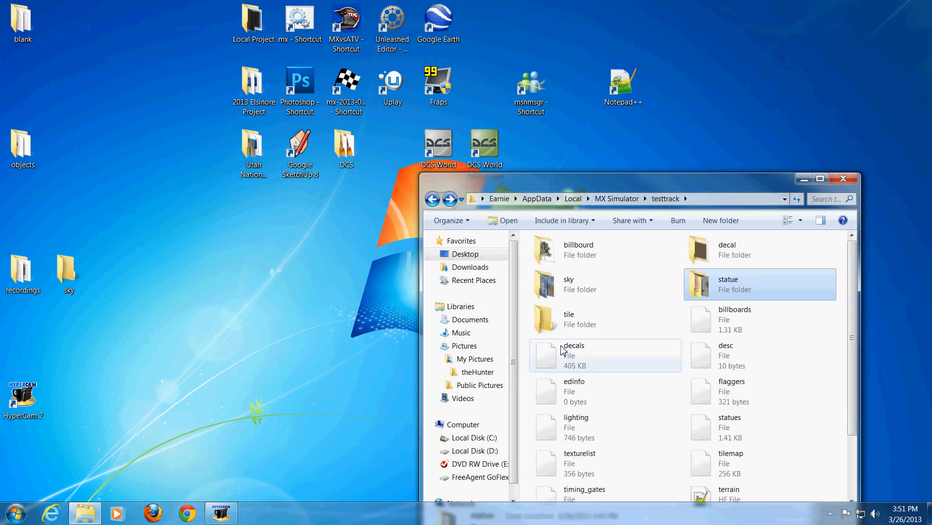
drag(645, 183, 583, 111)
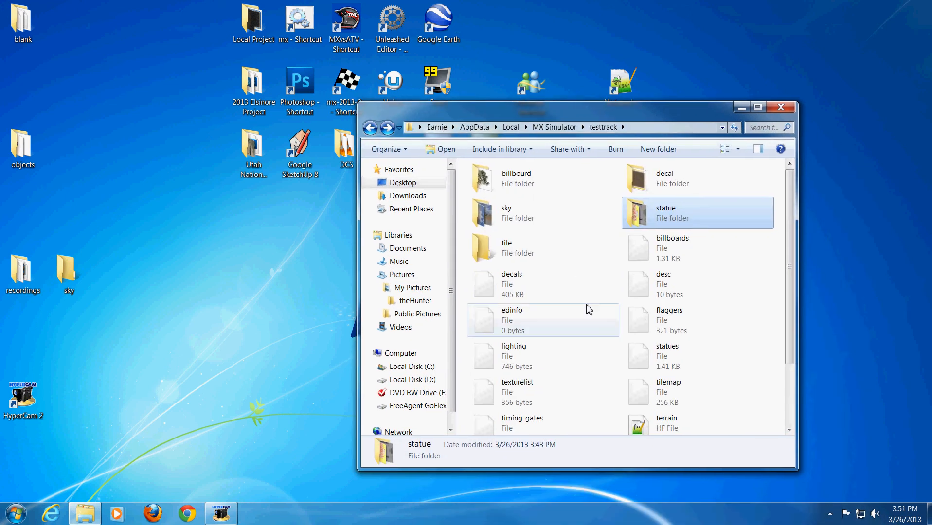
- Examine the details of the terrain PNG, terrain HF and map PNG files in the testtrack folder
scroll(589, 309, down, 2)
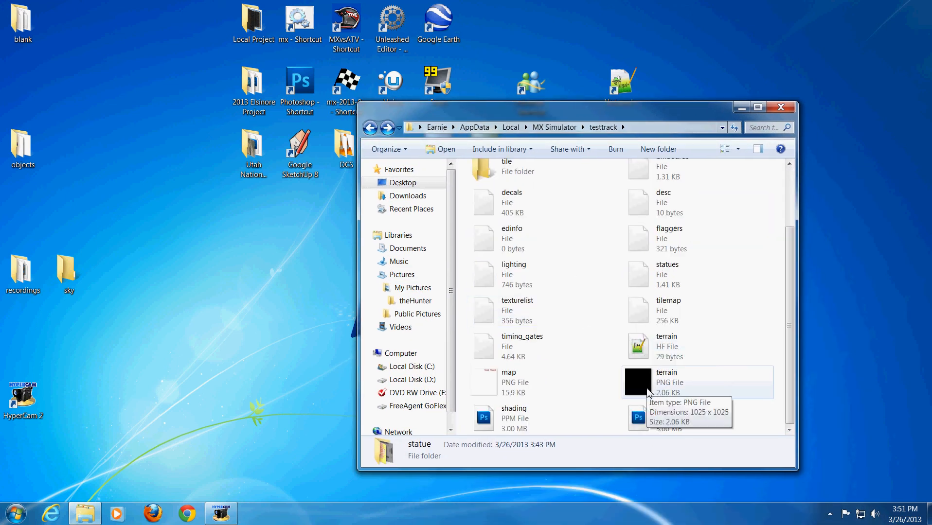
click(648, 393)
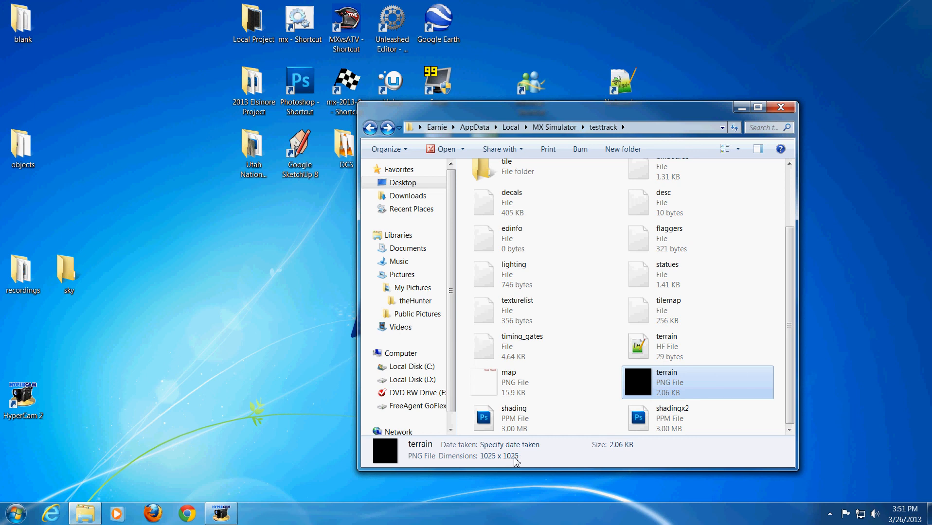
click(646, 350)
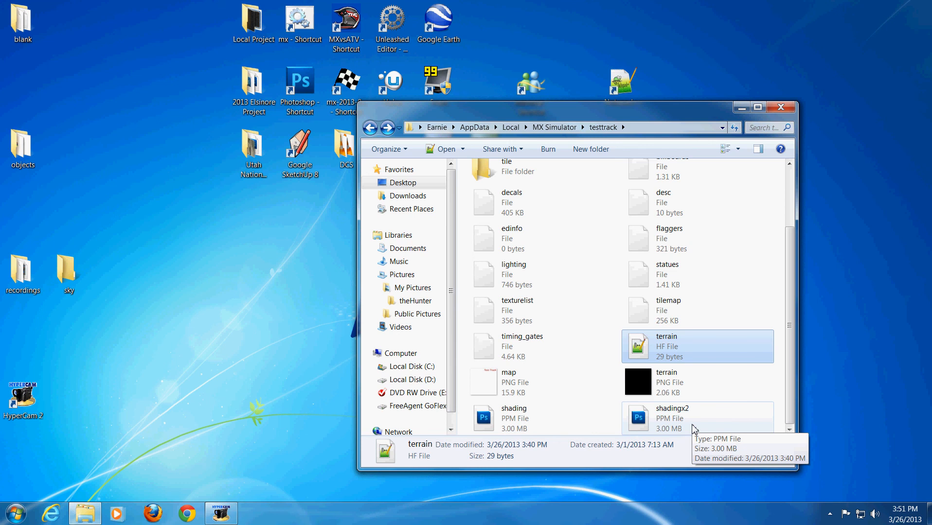
scroll(694, 428, up, 2)
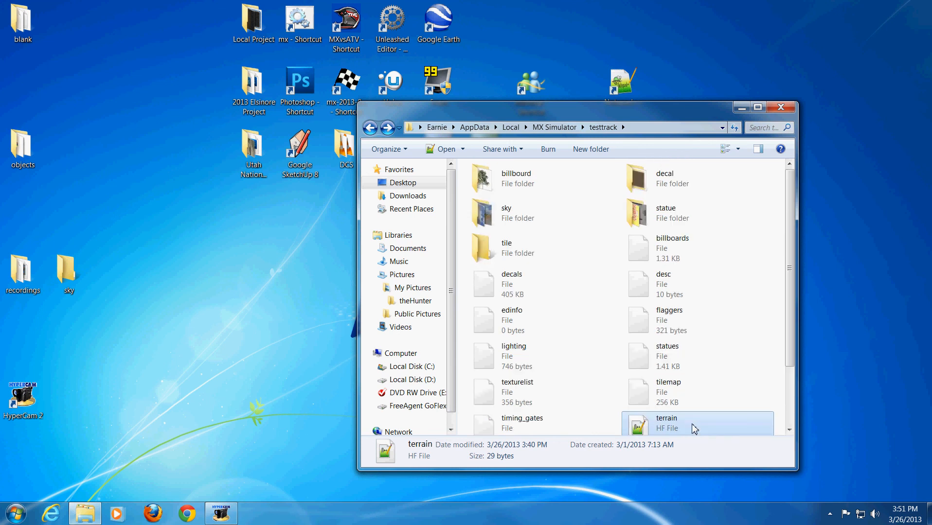
scroll(694, 428, down, 2)
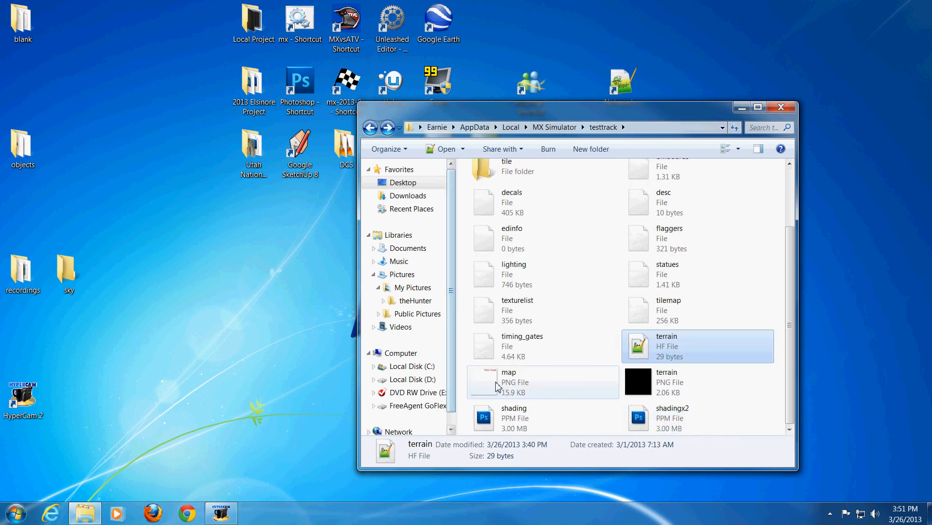
mouse_move(497, 387)
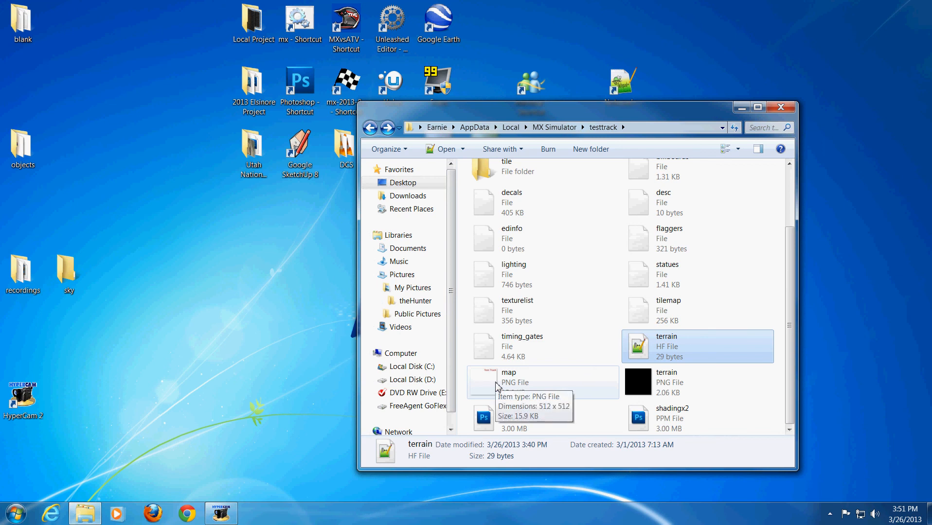